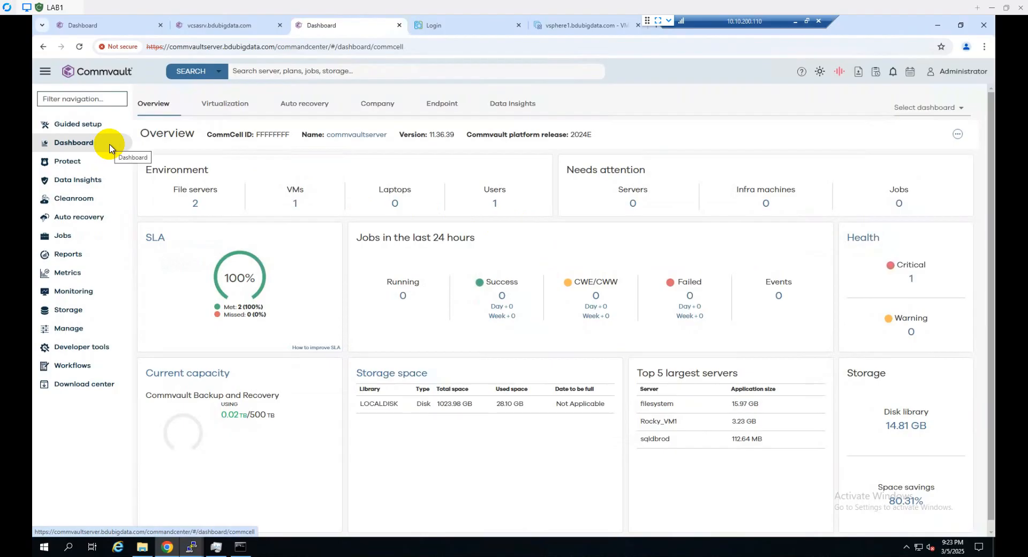
From the configuration of the VMware vCenter hypervisor vcsasrv.bdubigdata.com, start deploying a new Linux access node.
left_click(63, 162)
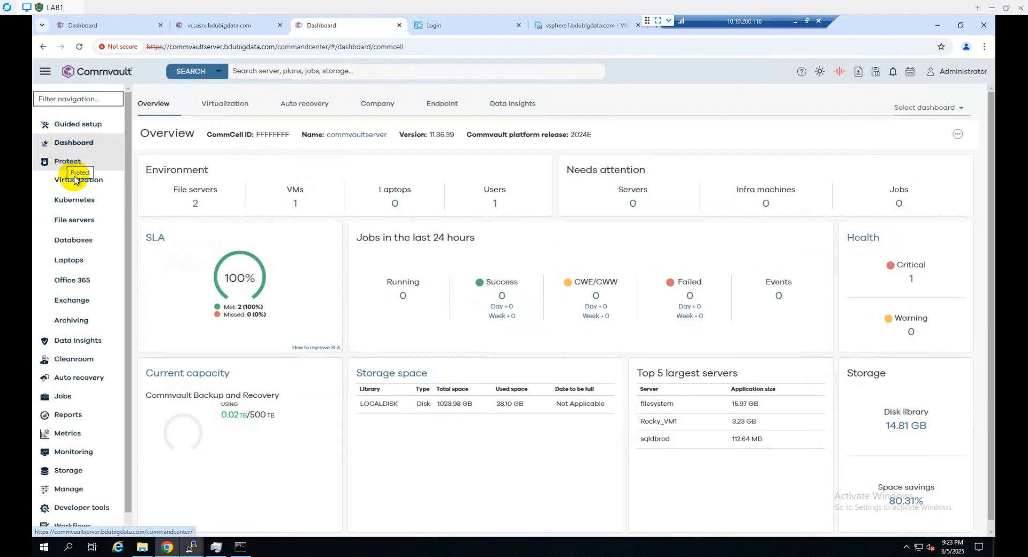
left_click(74, 180)
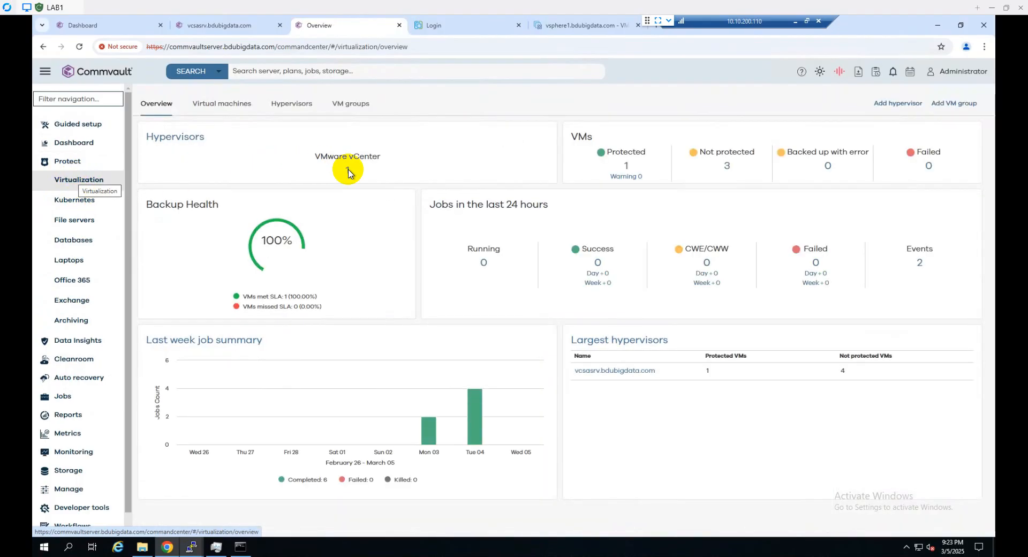
left_click(348, 171)
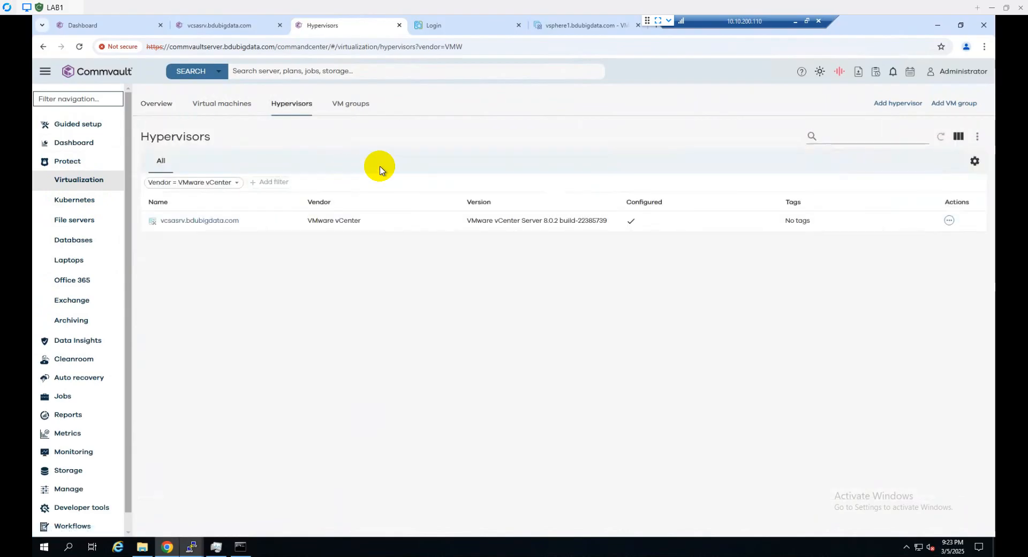
left_click(215, 227)
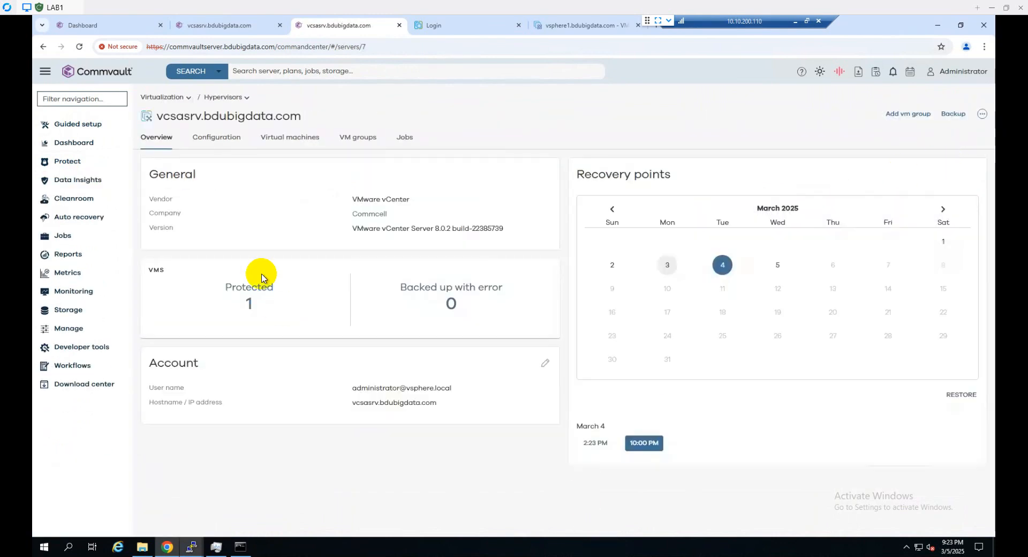
left_click(231, 139)
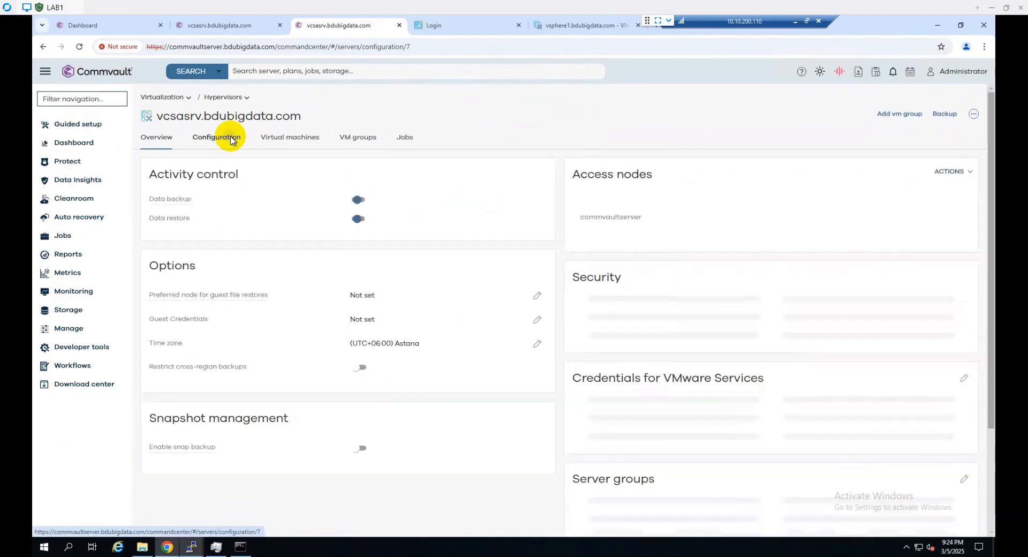
left_click(961, 172)
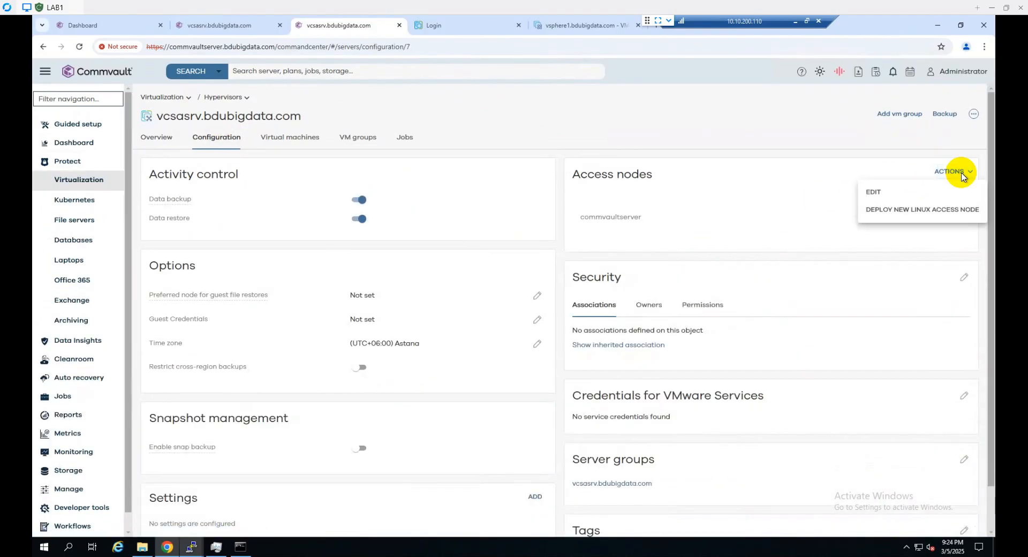
left_click(913, 210)
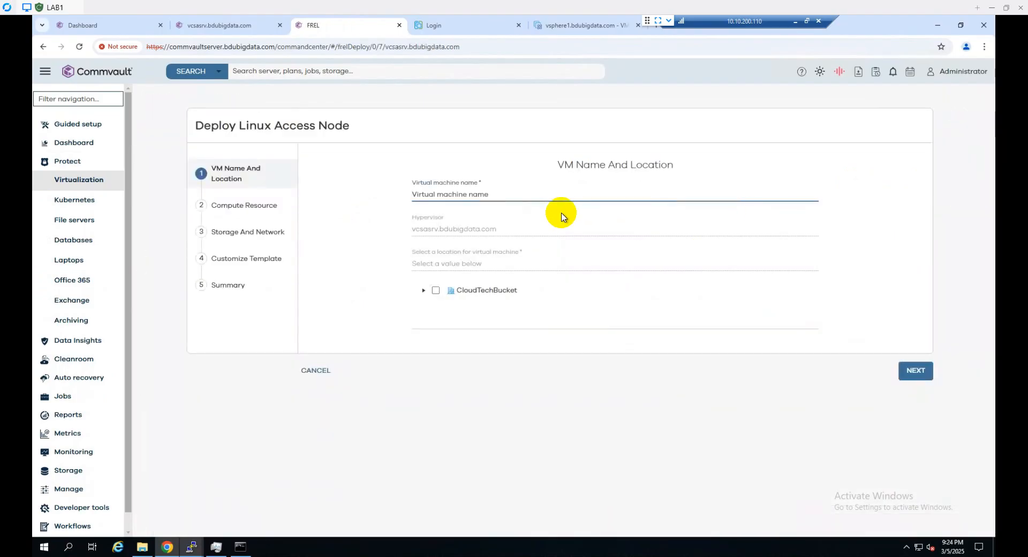
Name the virtual machine accessnode1.bdubigdata.com and choose CloudTechBucket as its location.
left_click(419, 193)
type("acc")
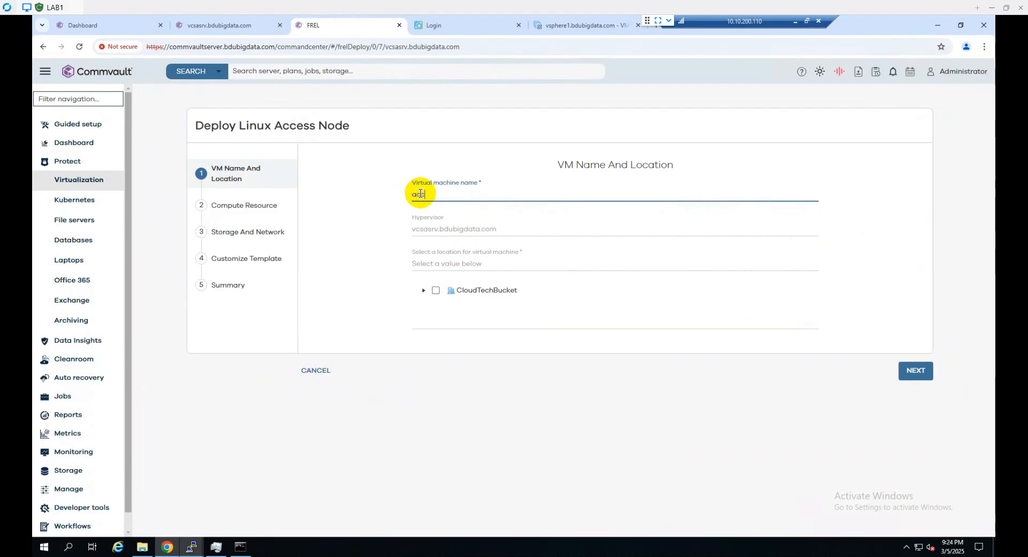
type("essnode1.bdubigdat")
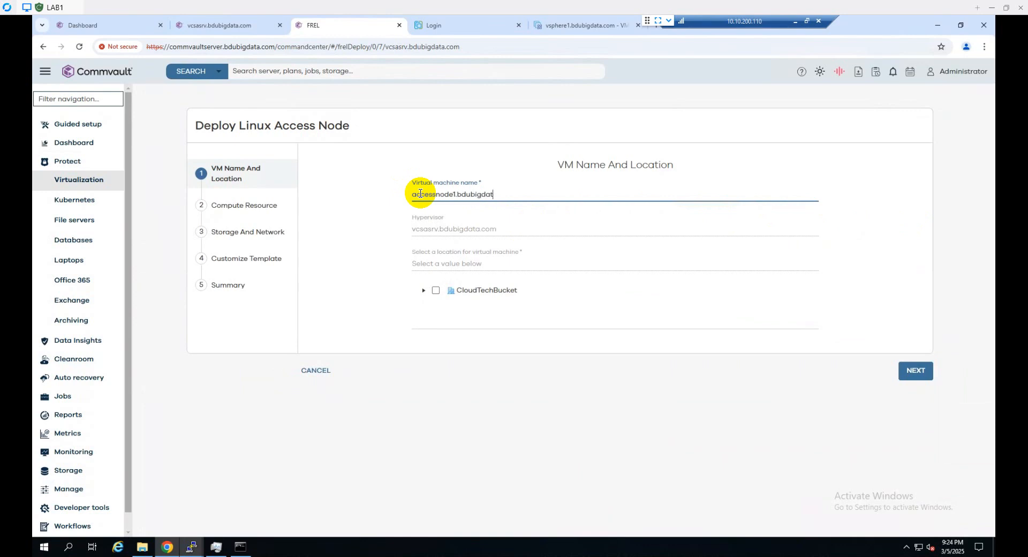
type("a.com")
left_click_drag(521, 194, 398, 197)
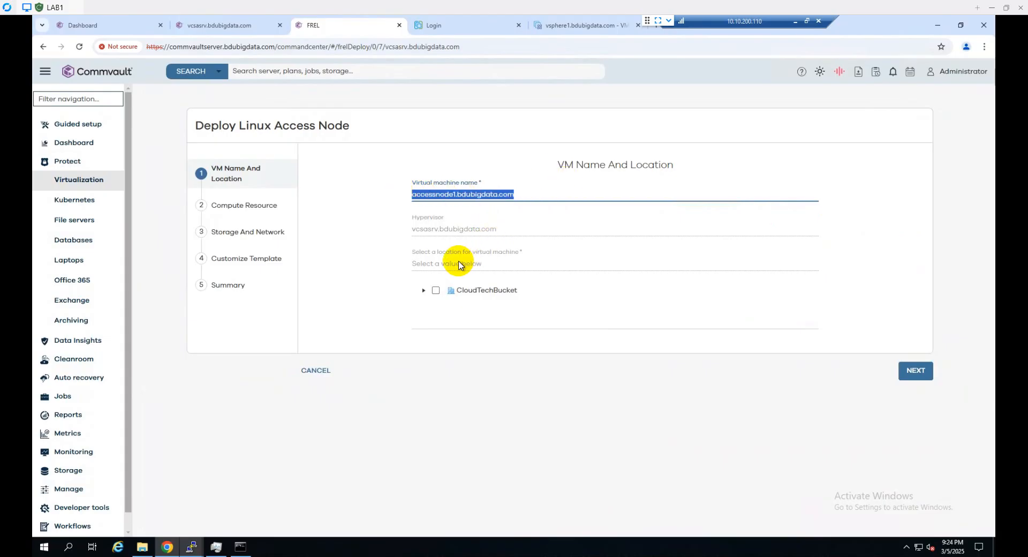
left_click(436, 292)
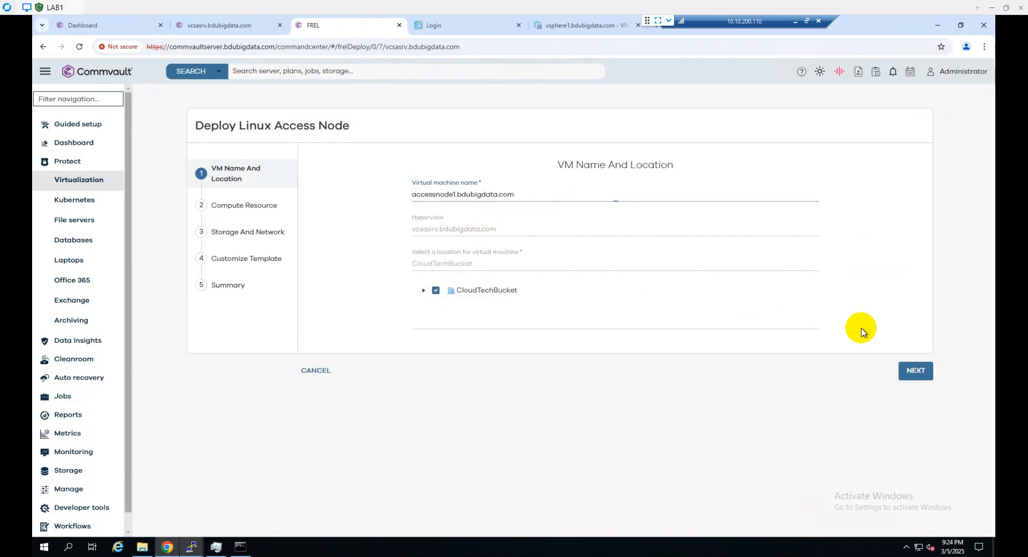
left_click(905, 373)
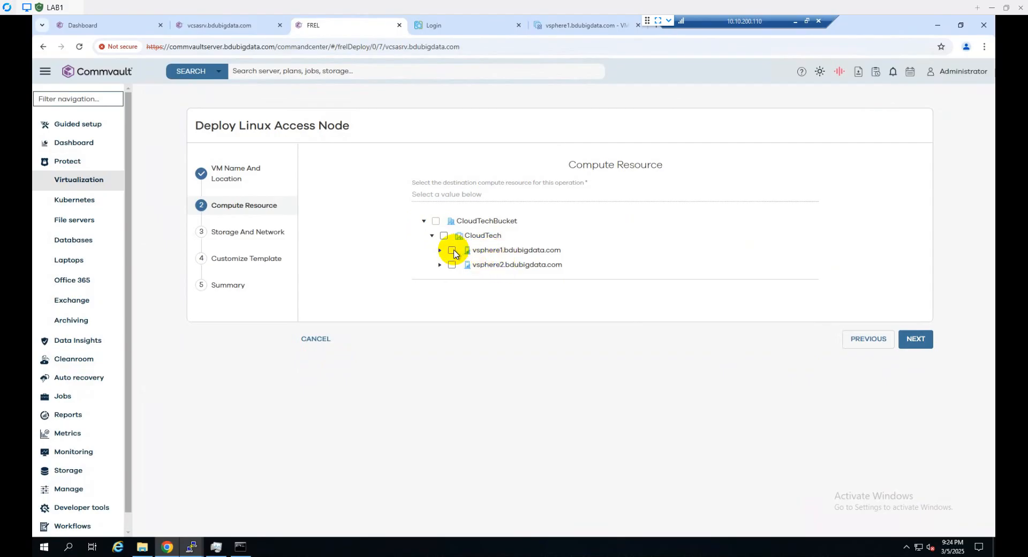
Choose vsphere1.bdubigdata.com as the compute resource and set the virtual disk format to Thin provision.
left_click(452, 250)
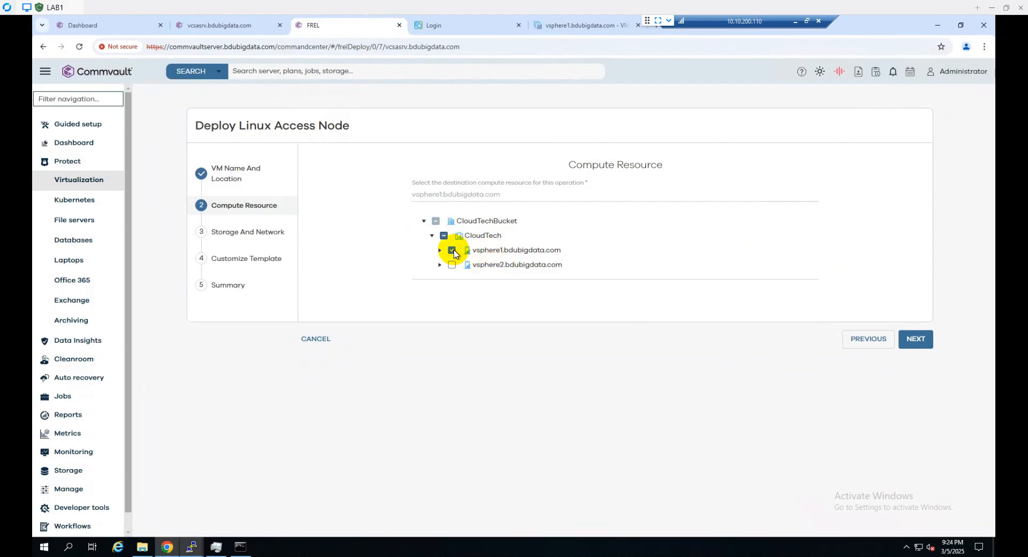
left_click(924, 342)
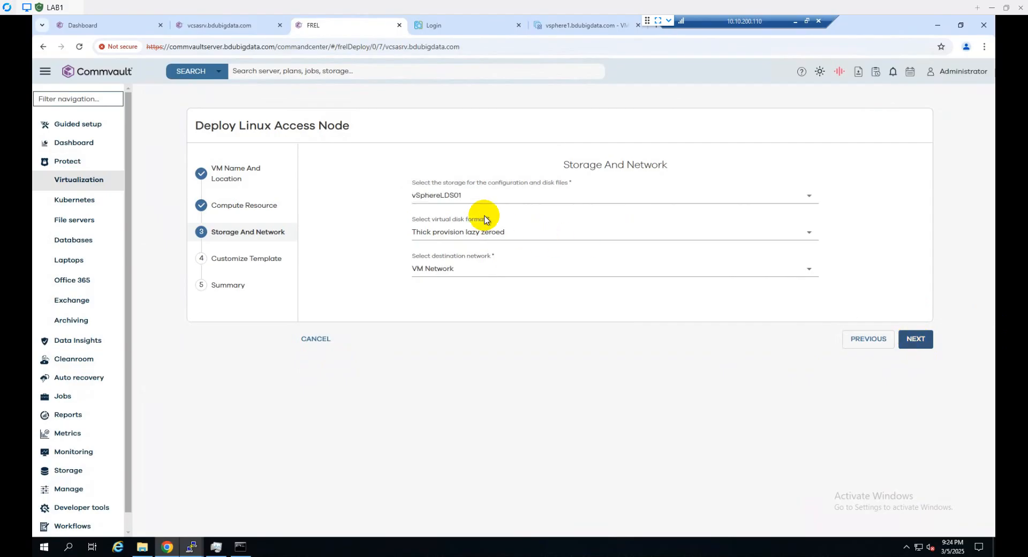
left_click(508, 232)
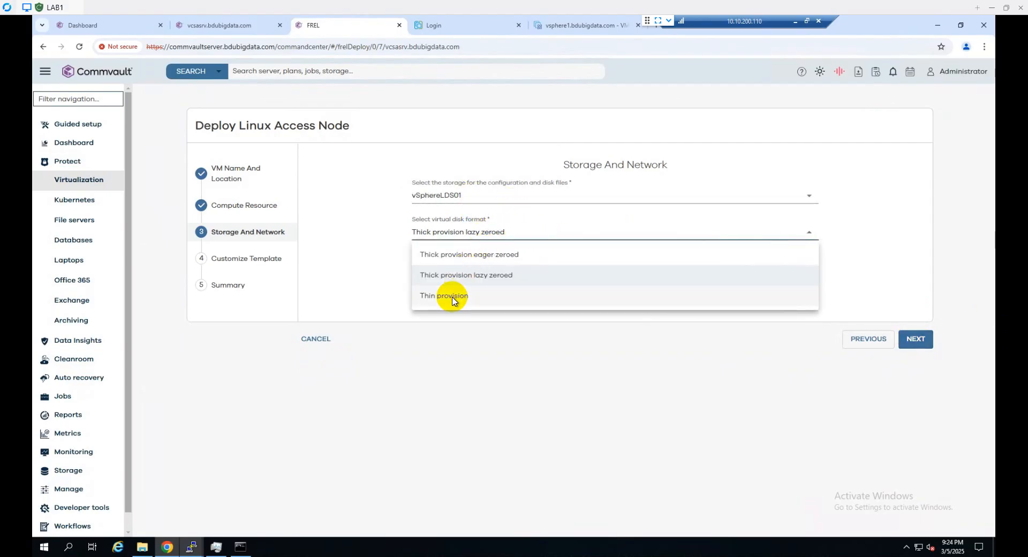
left_click(452, 300)
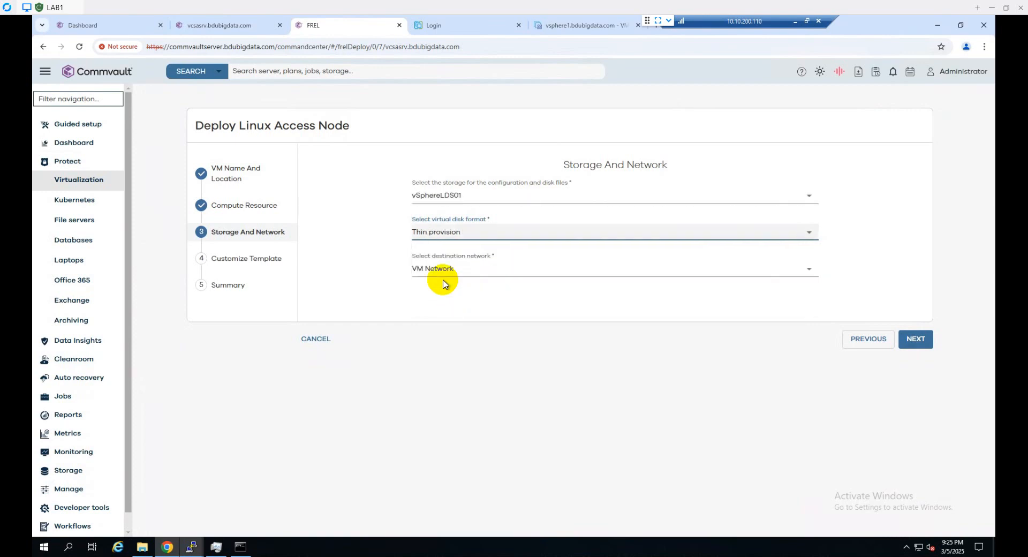
left_click(911, 341)
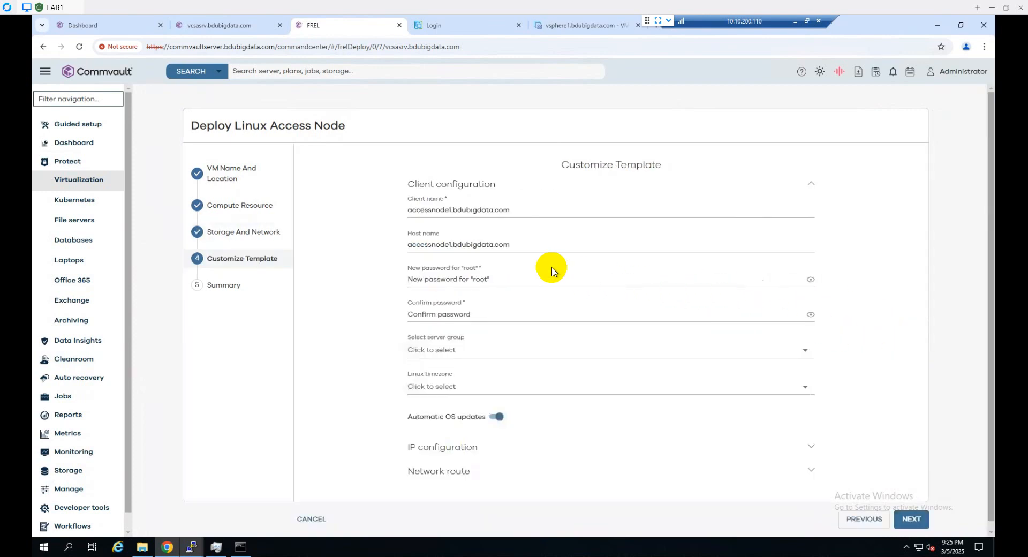
Enter and confirm the new root password for the access node.
left_click(455, 282)
left_click(455, 282)
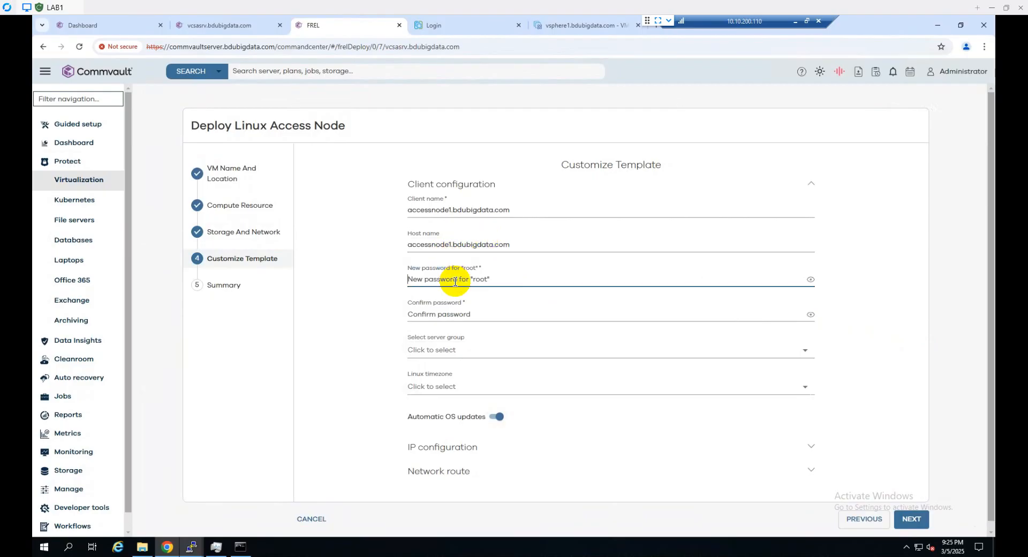
type("••••••••••")
key("Tab")
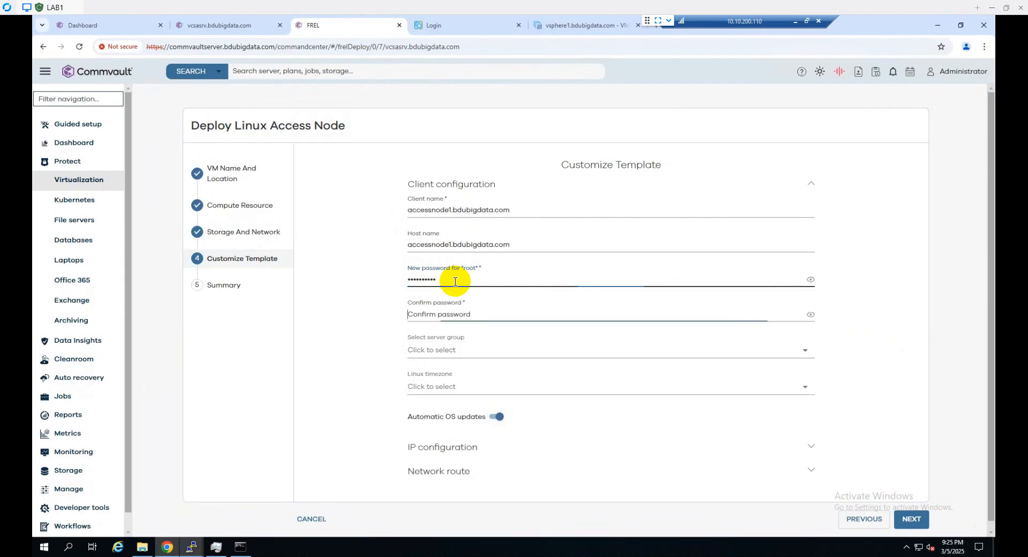
type("•")
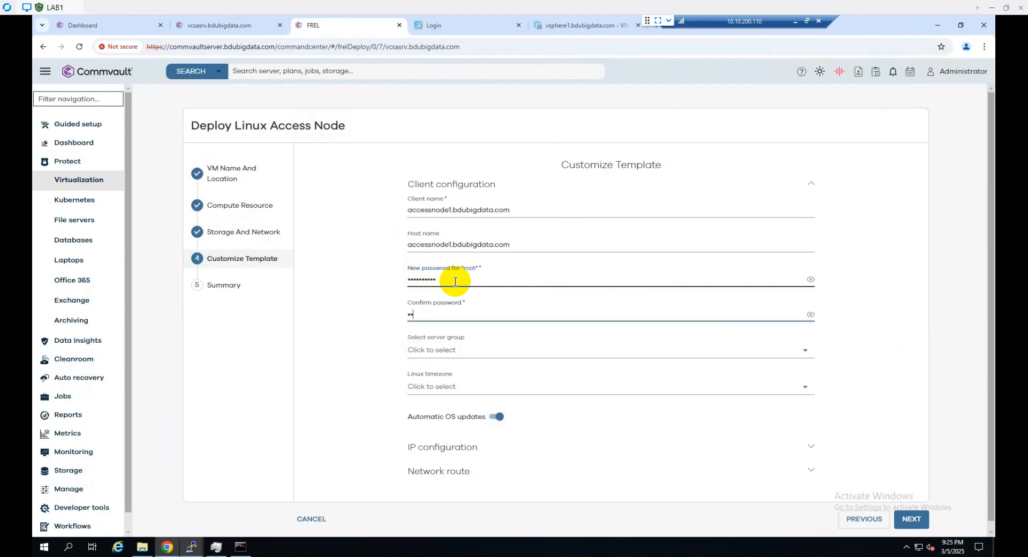
type("•••••••")
Assign the access node to the vcsasrv.bdubigdata.com server group and set its Linux timezone to Asia/Dhaka.
left_click(469, 356)
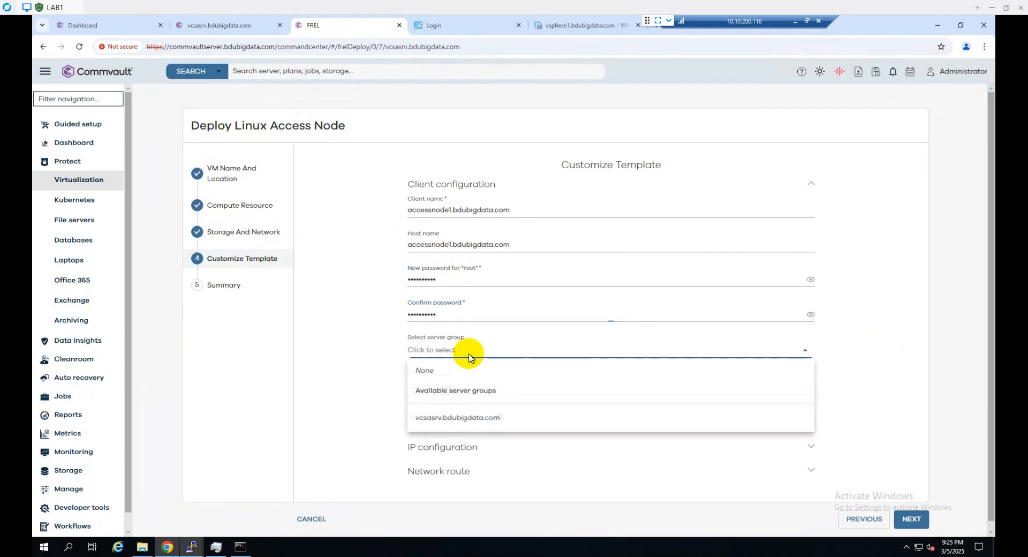
left_click(480, 423)
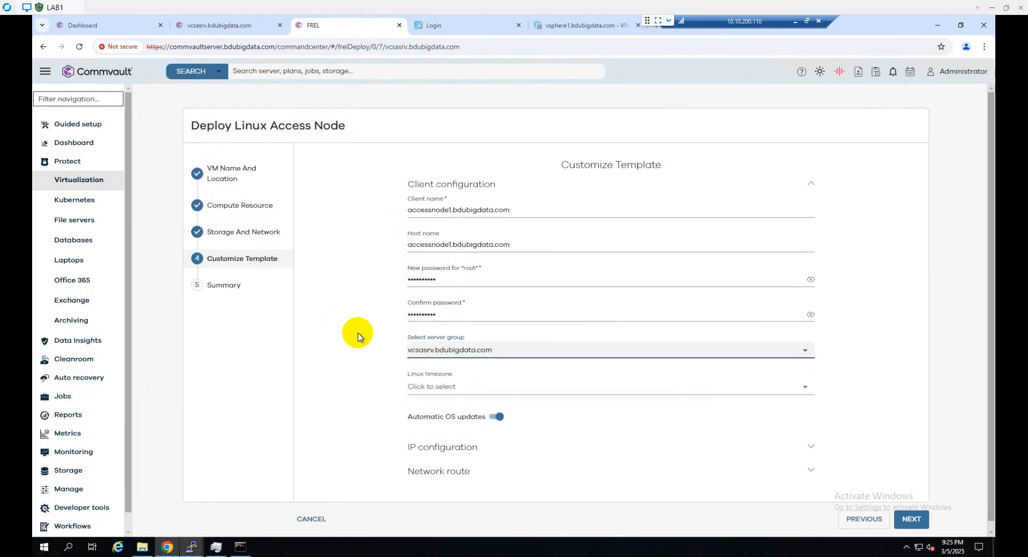
left_click(464, 391)
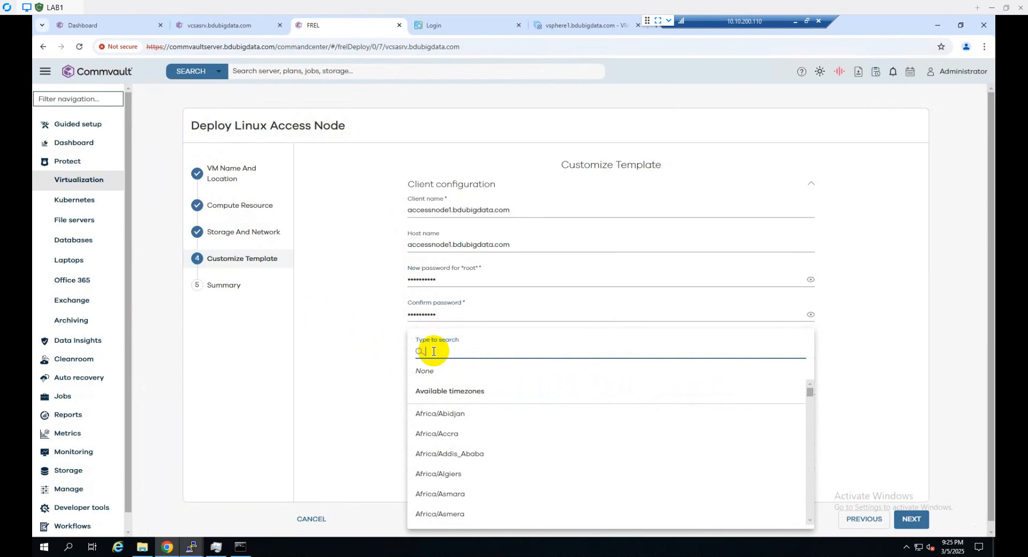
type("sia")
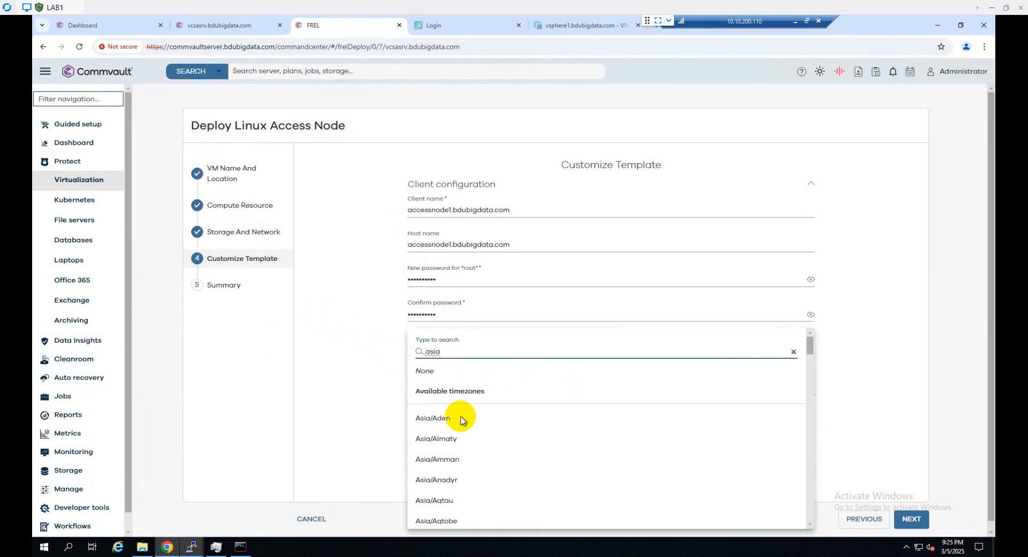
type("/")
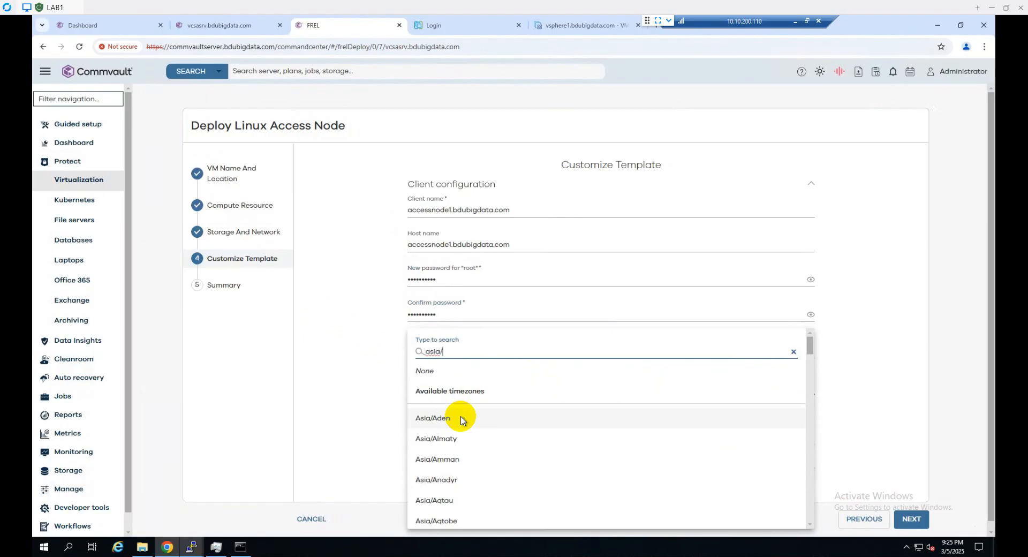
type("dh")
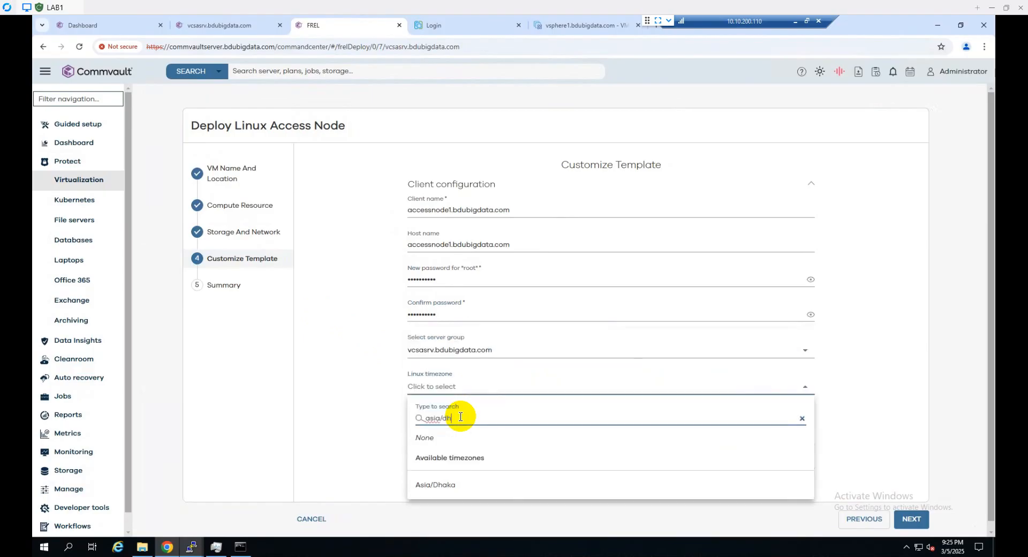
left_click(443, 489)
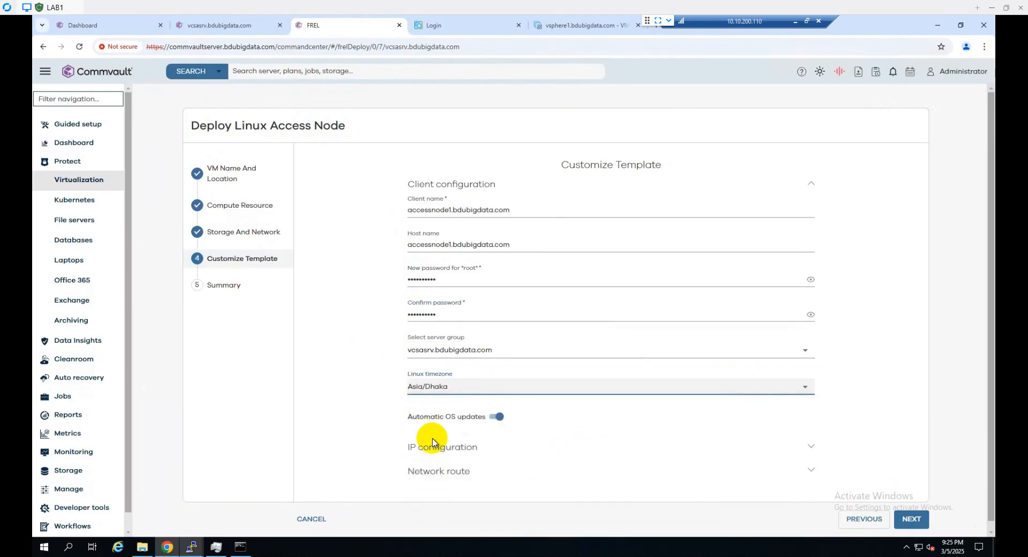
Turn off DHCP in the IP configuration and set the static IP address to 10.10.200.121.
scroll(824, 446, "down", 1)
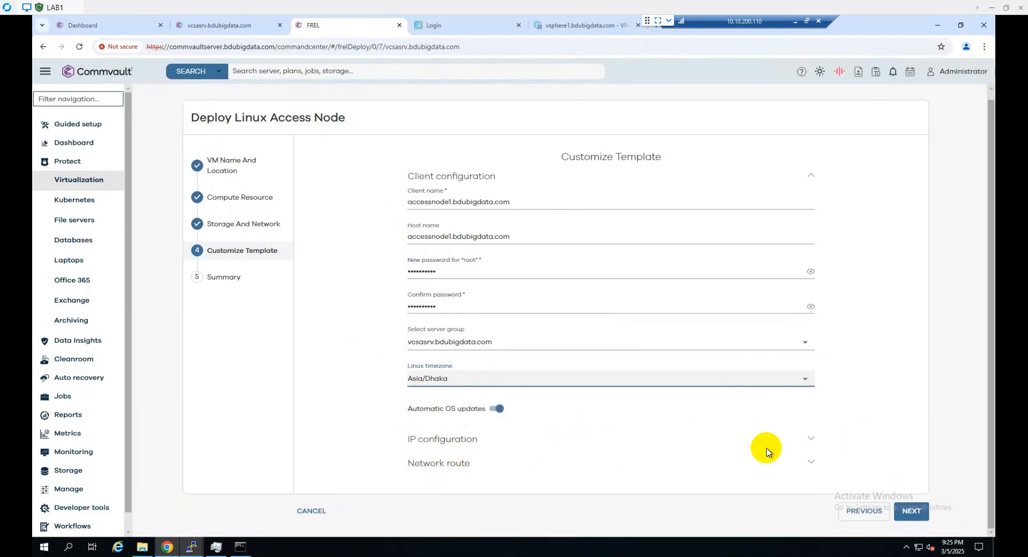
left_click(808, 438)
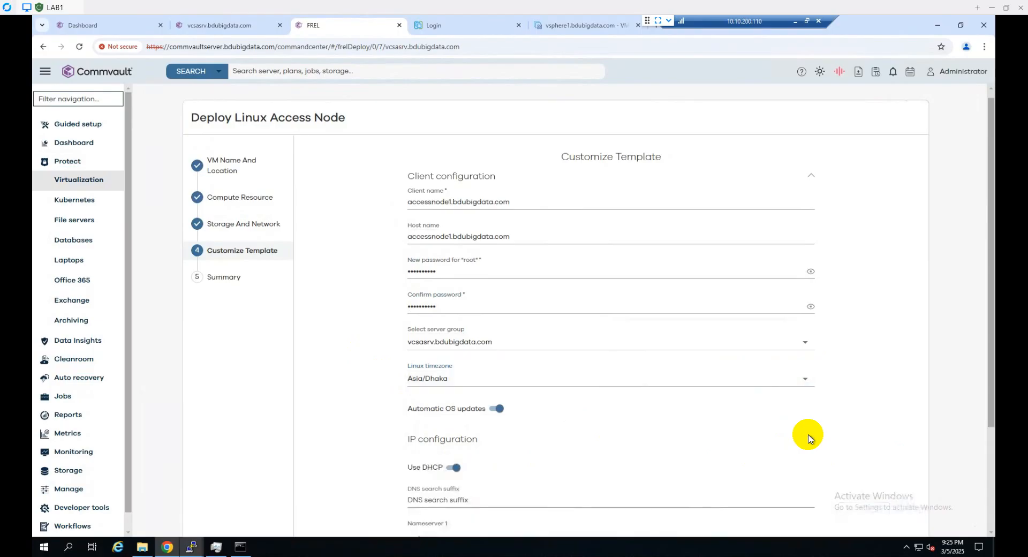
scroll(617, 420, "down", 2)
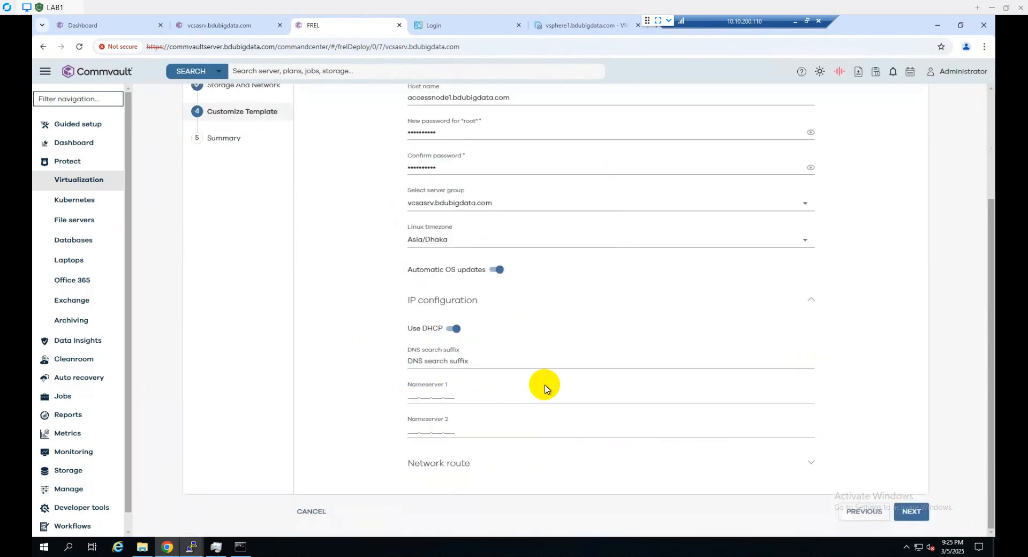
left_click(455, 329)
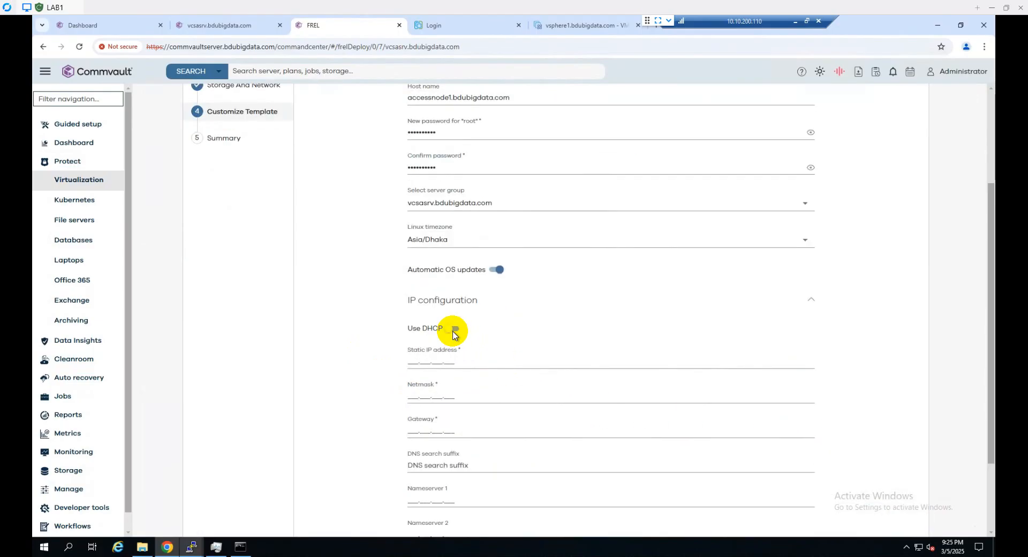
left_click(444, 362)
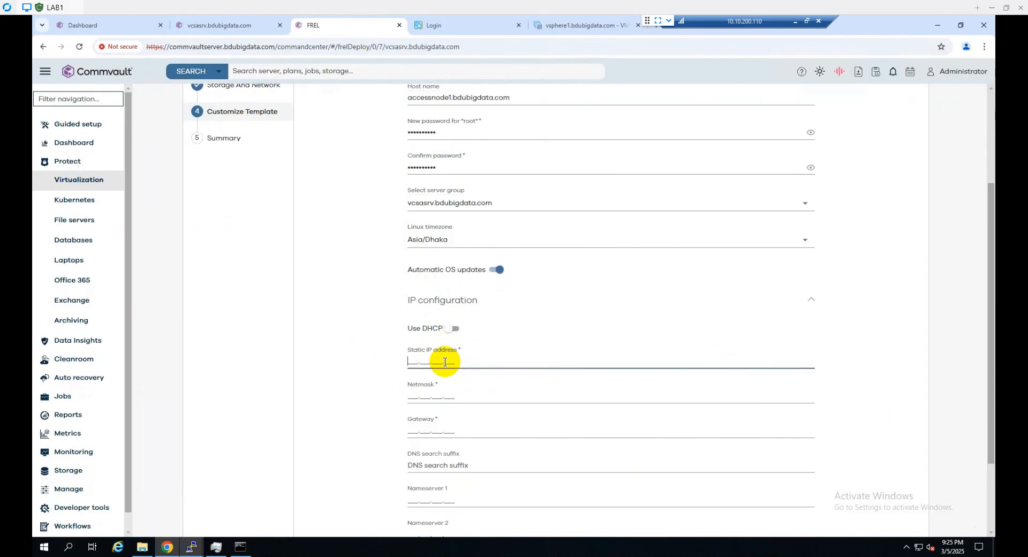
type("10.10.200.121")
Set the access node's netmask to 255.255.255.0.
left_click(450, 395)
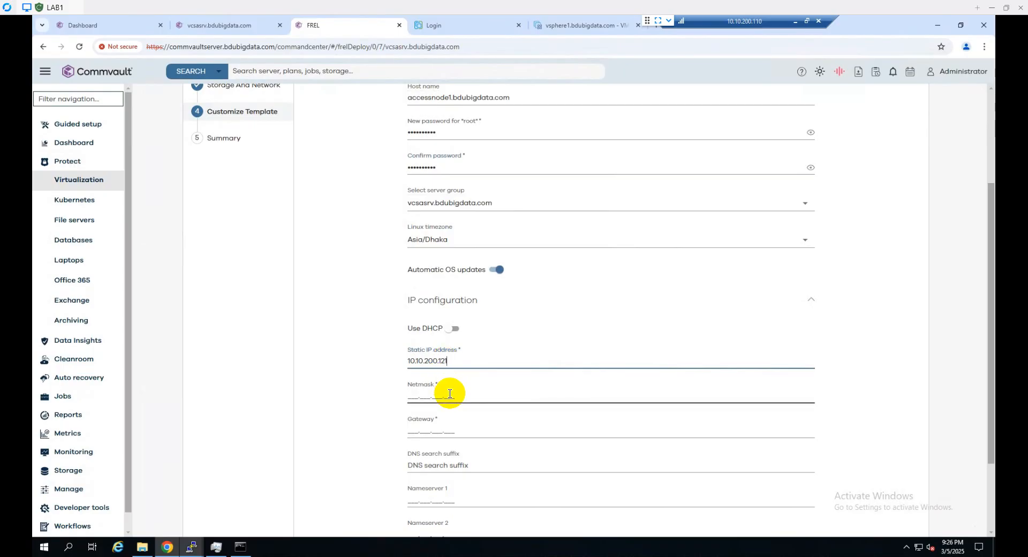
type("A")
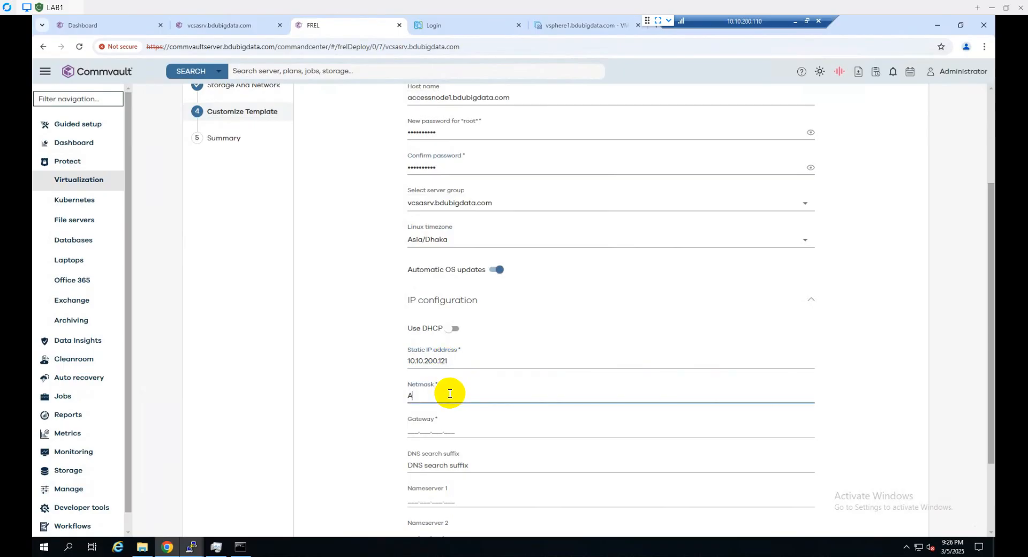
key("BackSpace")
type("255.255.255.0")
key("Tab")
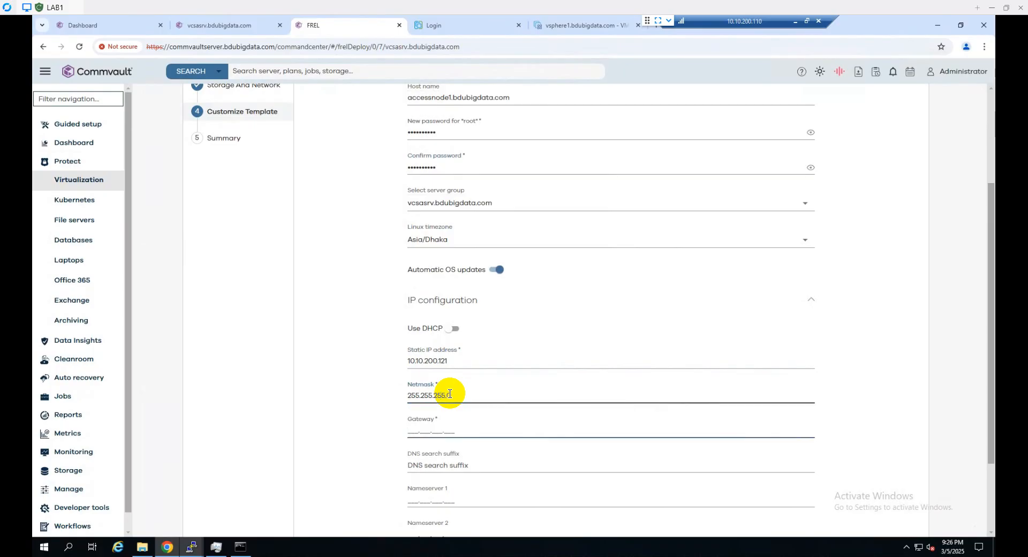
Set the access node's gateway to 10.10.200.1 and its DNS search suffix to bdubigdata.com.
type("10.10.200.1")
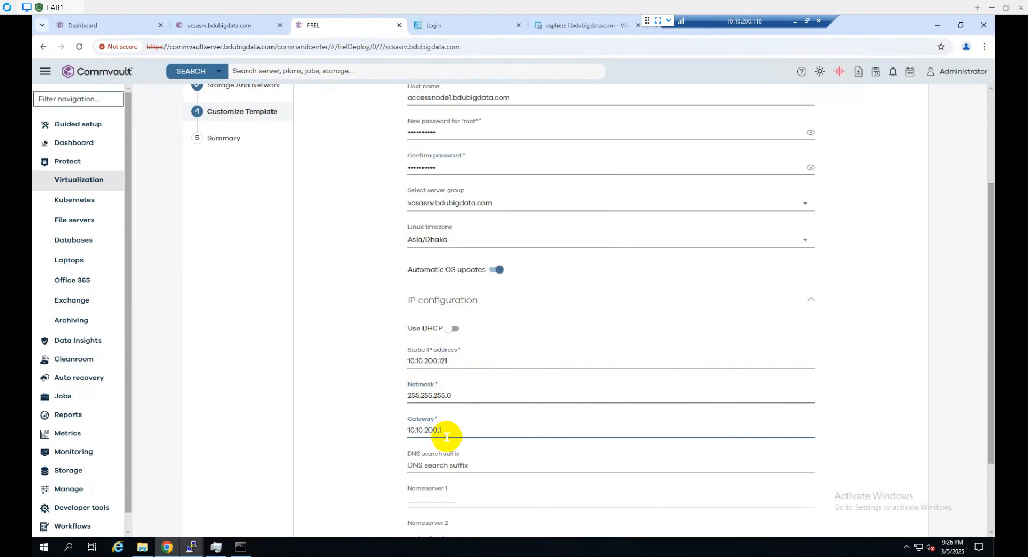
left_click(447, 464)
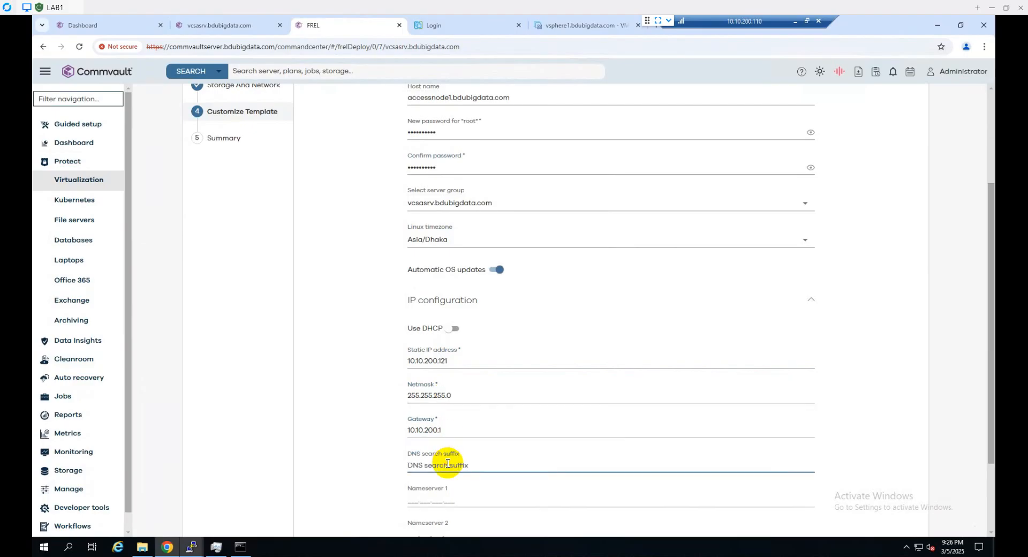
type("bdubigdata.com")
Set Nameserver 1 of the access node to 10.10.200.2.
scroll(482, 456, "down", 2)
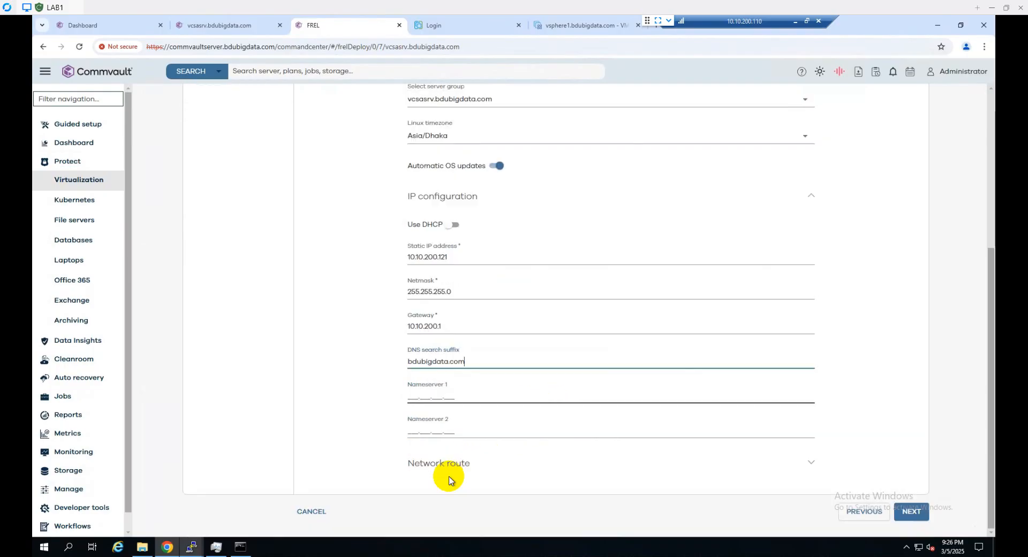
left_click(446, 397)
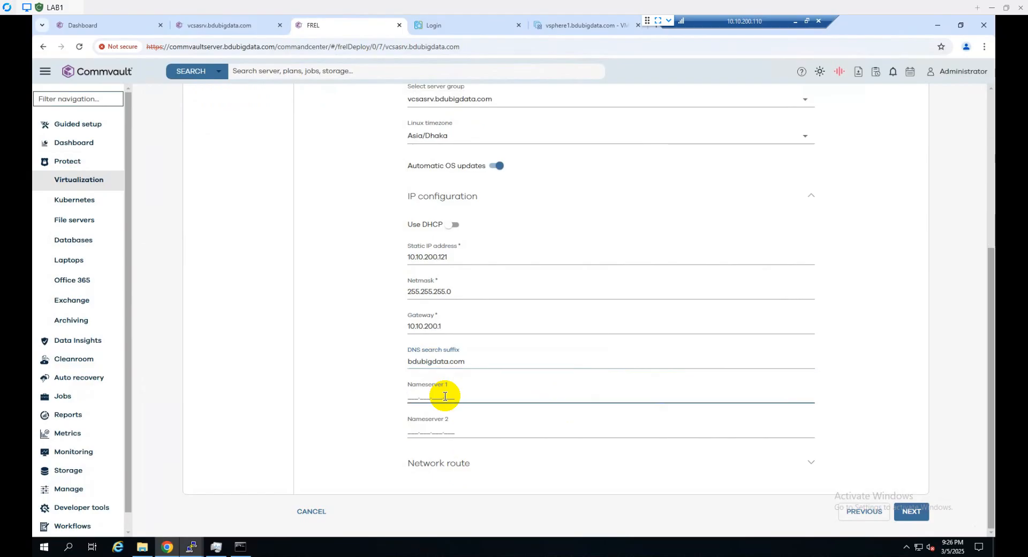
type("10.10.200.2")
Expand the network route settings and set the network gateway hostname to commvaultserver.bdubigdata.com.
left_click(811, 462)
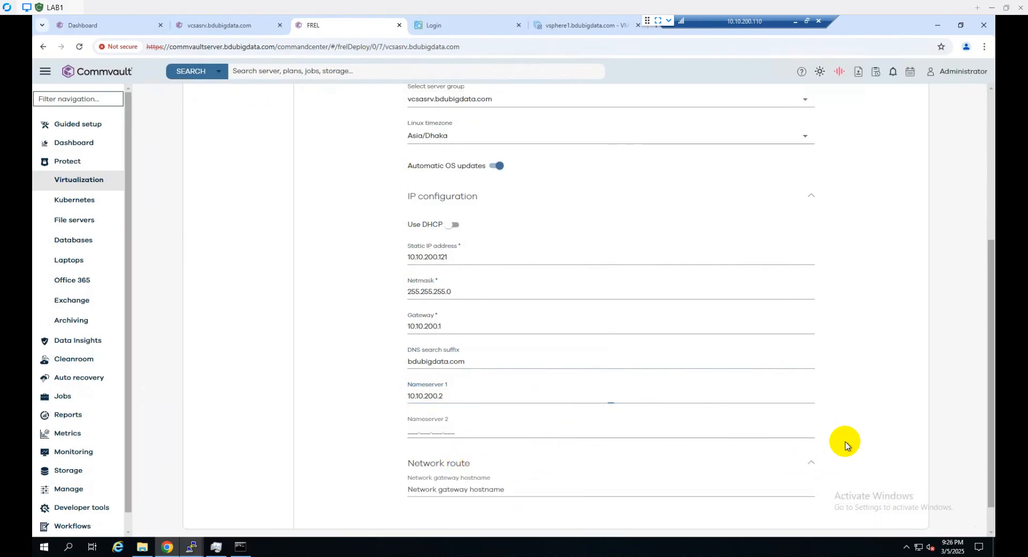
scroll(845, 446, "down", 1)
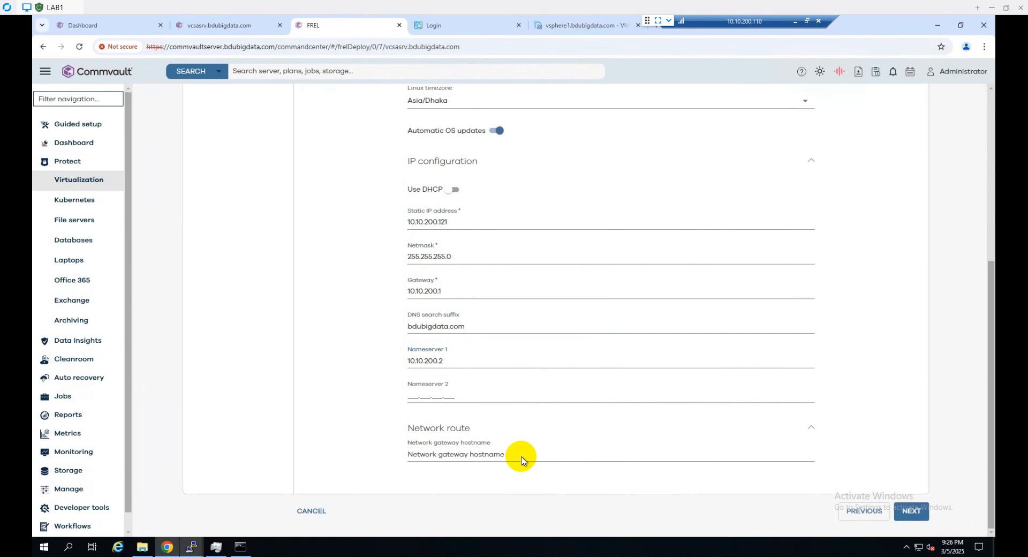
left_click(472, 456)
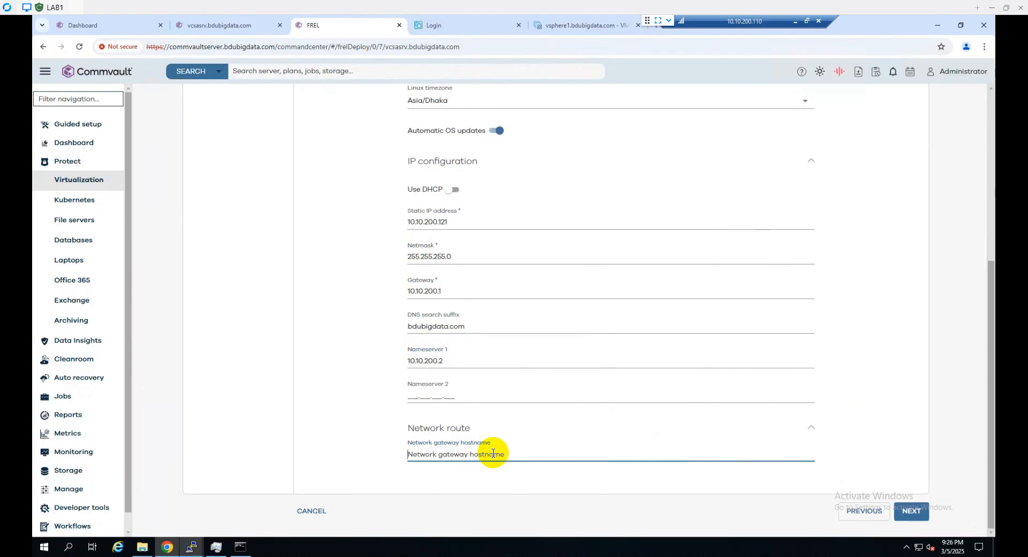
type("b")
key("BackSpace")
type("dubigdata.com")
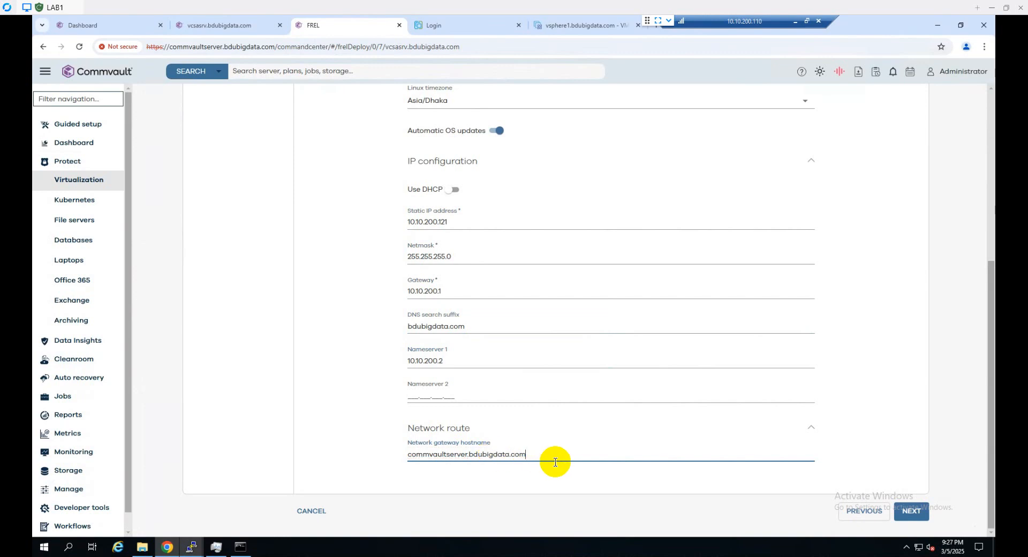
Proceed to the summary, submit the Linux access node deployment and open the details of its job.
left_click(910, 512)
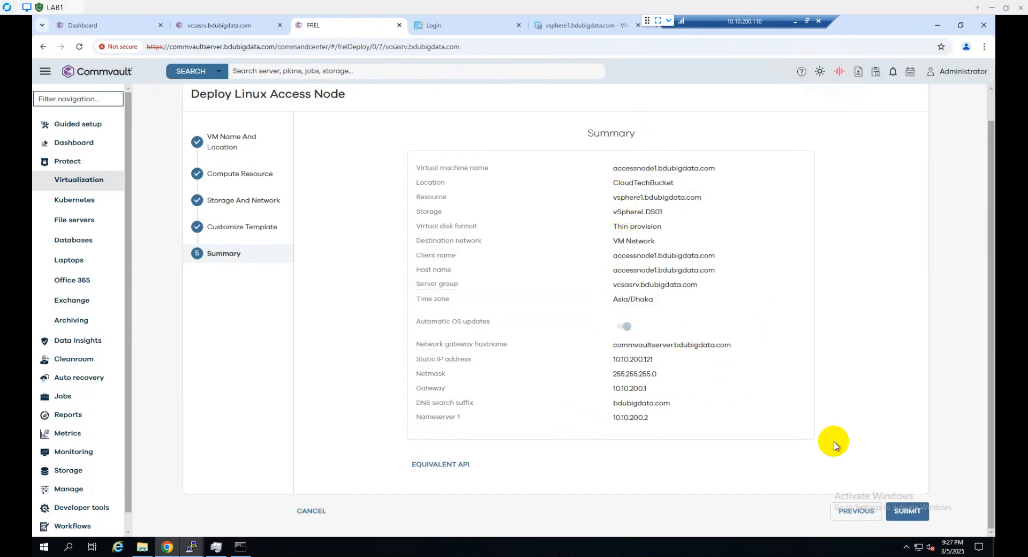
left_click(907, 511)
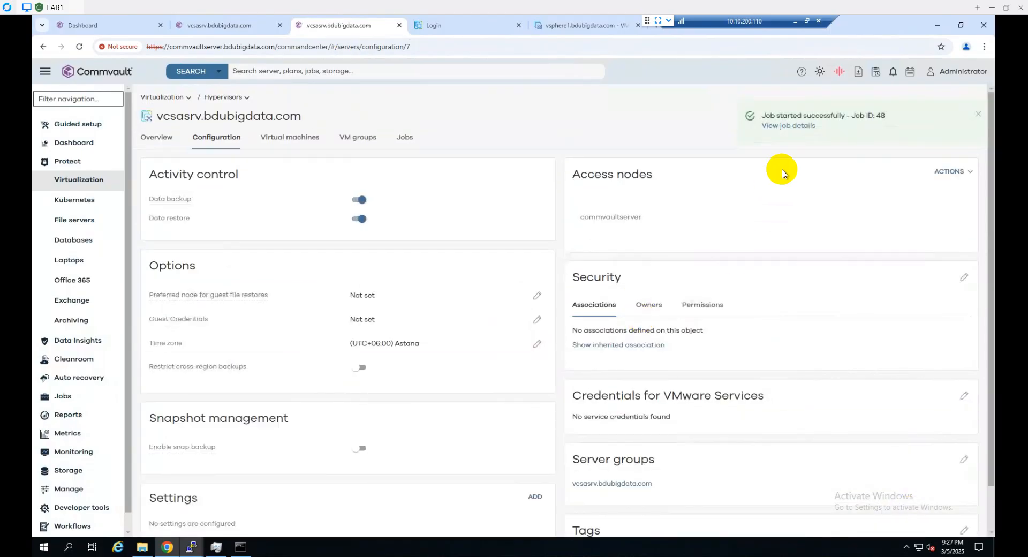
left_click(791, 126)
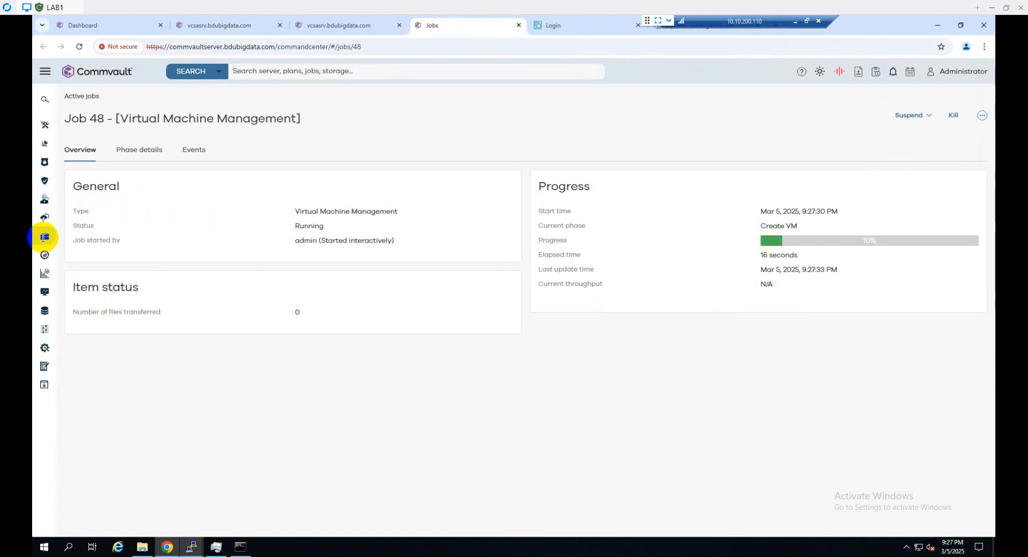
View the logs of the access node deployment job from the active jobs list and read through them.
left_click(44, 237)
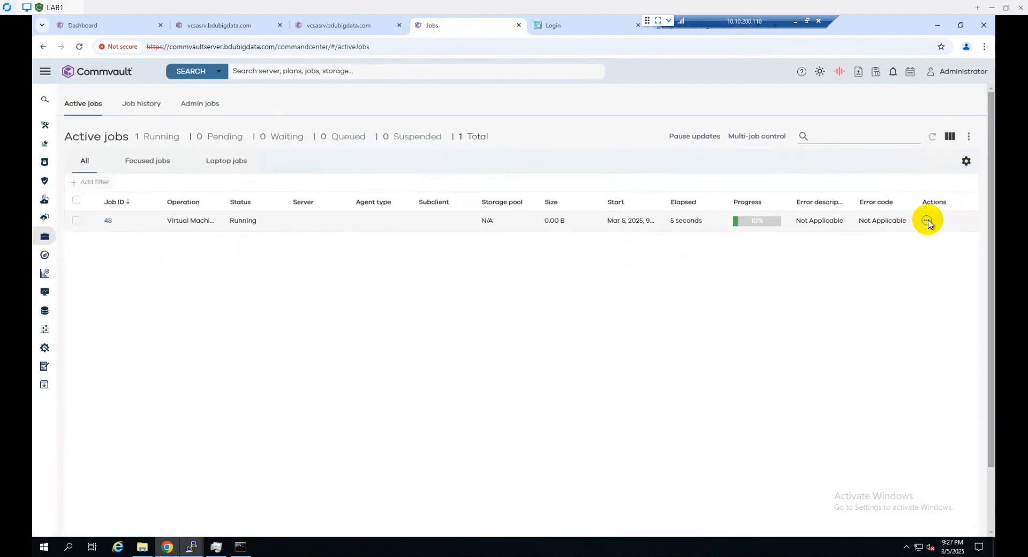
left_click(927, 221)
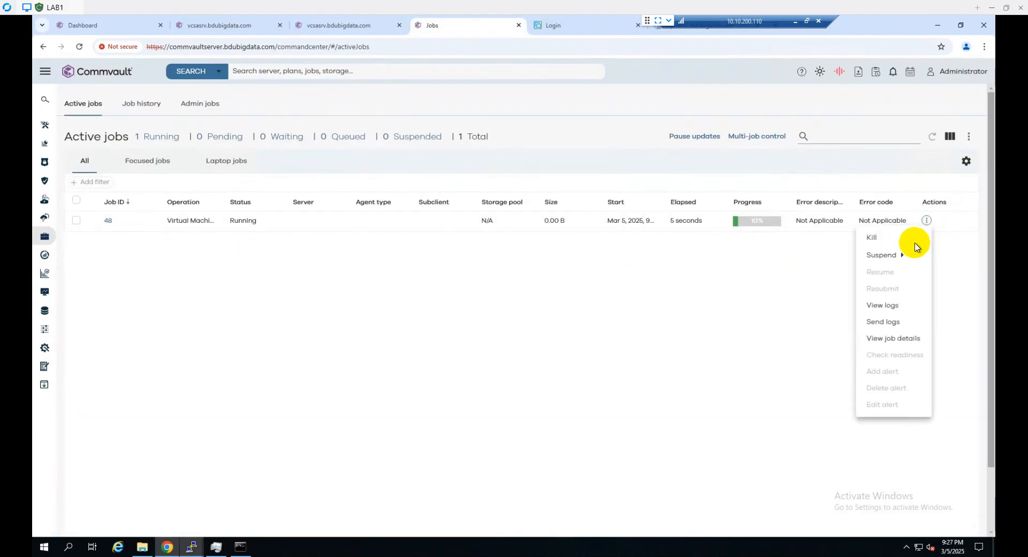
left_click(884, 306)
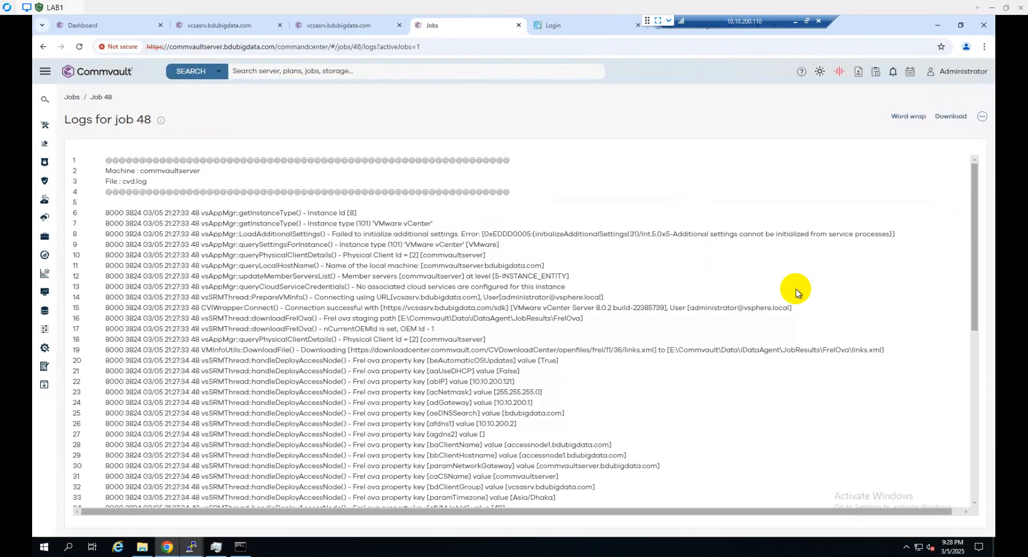
scroll(688, 420, "down", 3)
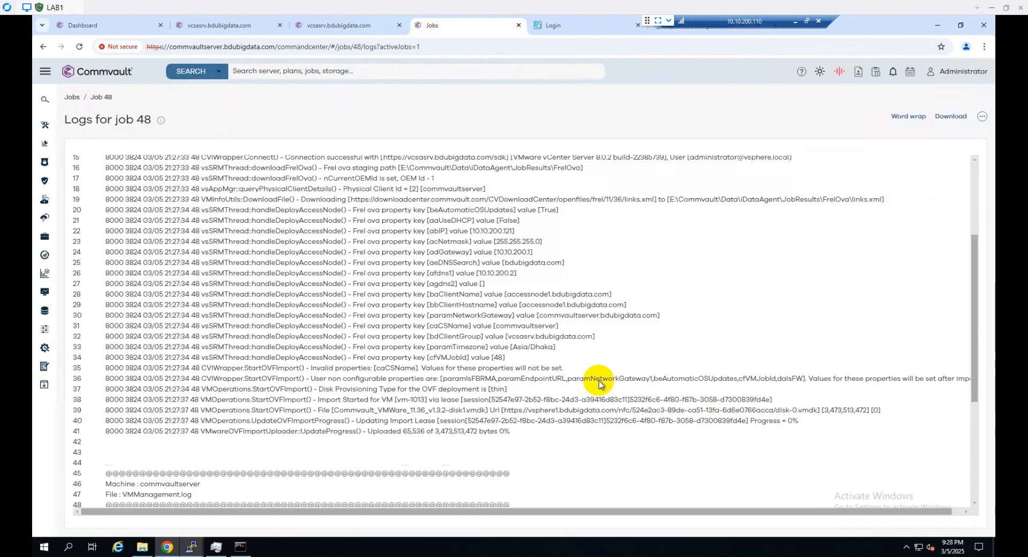
scroll(600, 381, "down", 4)
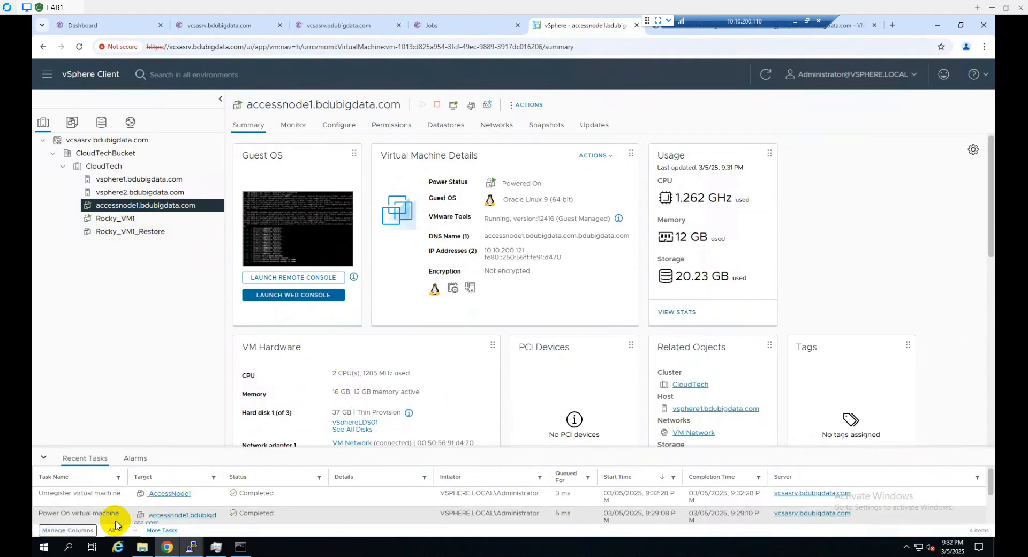
Check the web console of the accessnode1.bdubigdata.com virtual machine and return to Commvault's active jobs.
left_click(715, 29)
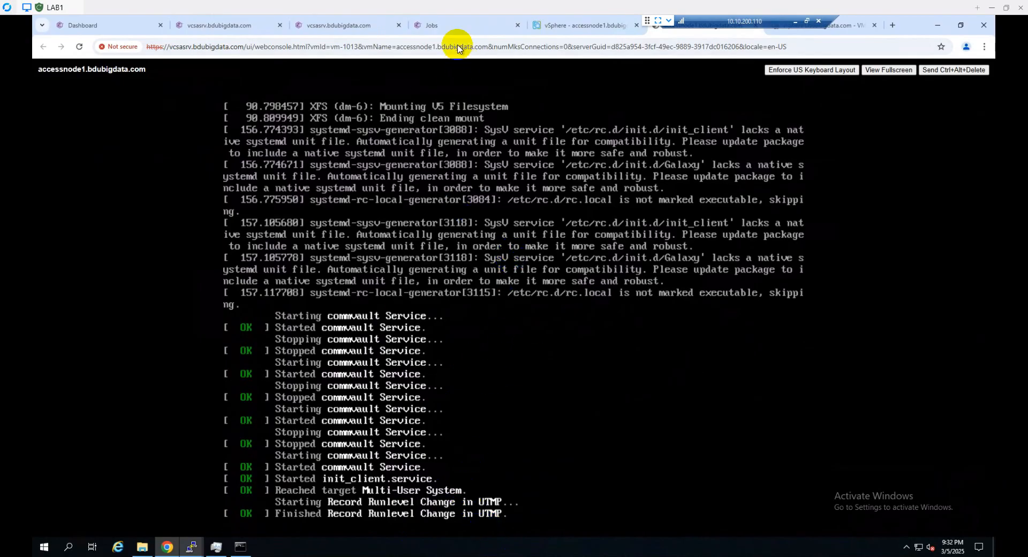
left_click(455, 24)
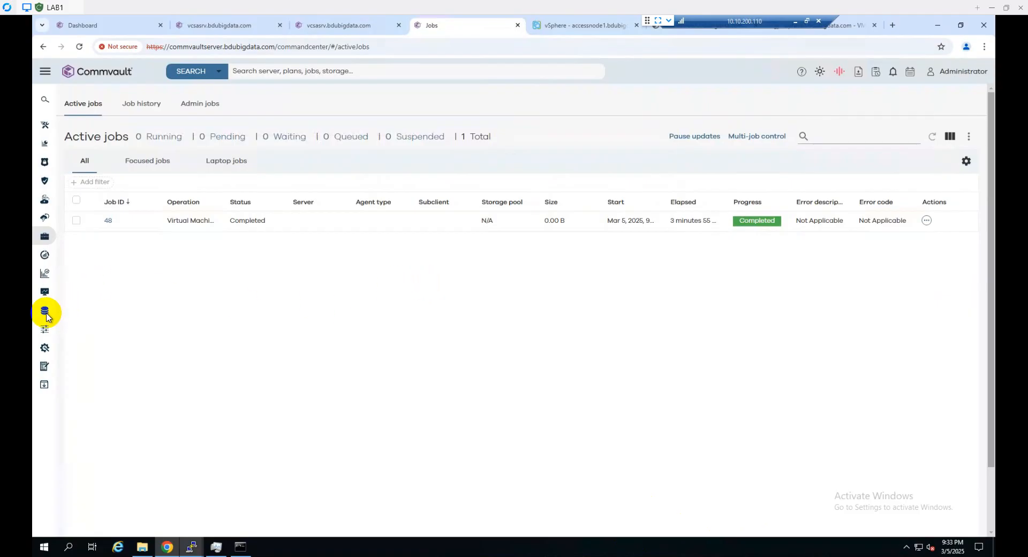
Open the vcsasrv.bdubigdata.com server group to check its member servers for the new access node.
left_click(45, 73)
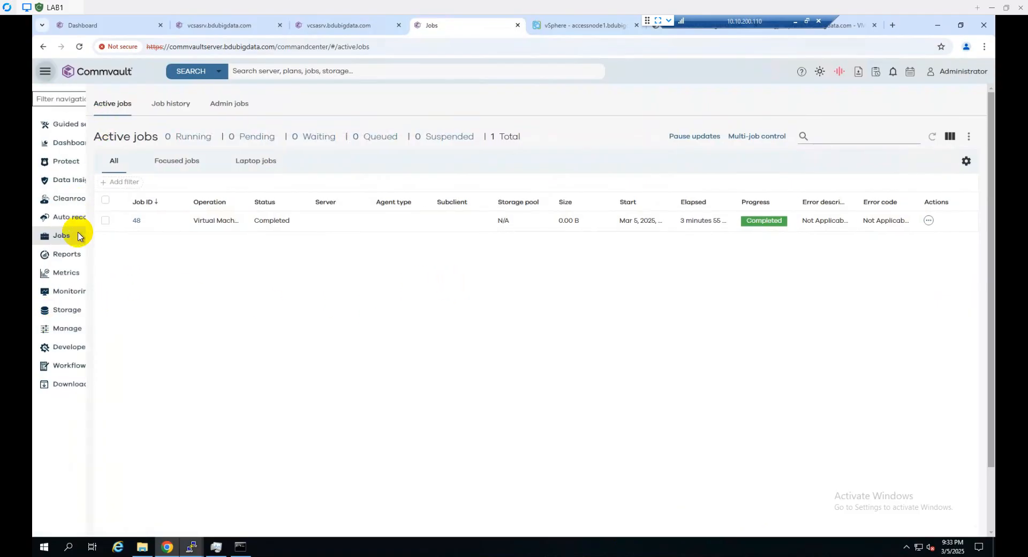
left_click(76, 334)
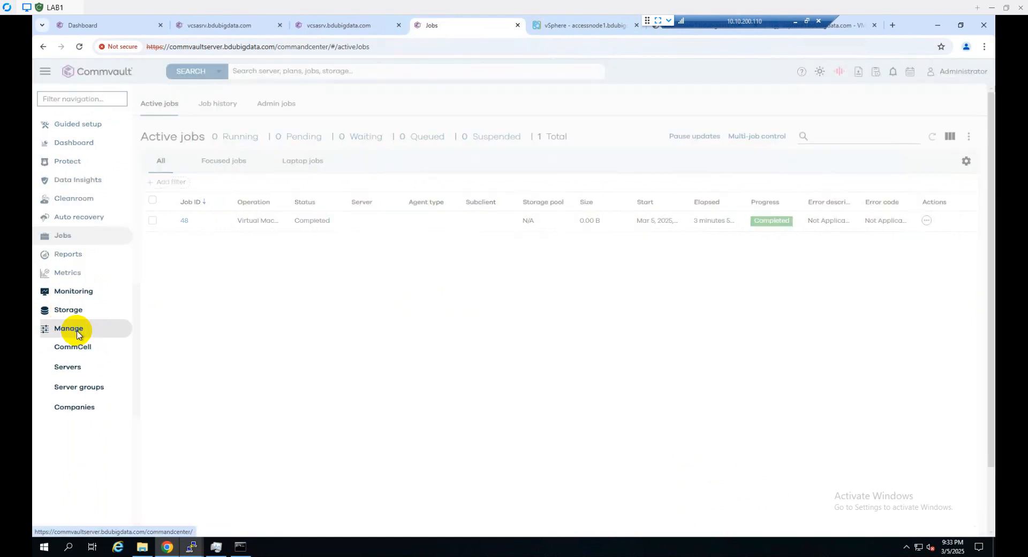
left_click(82, 388)
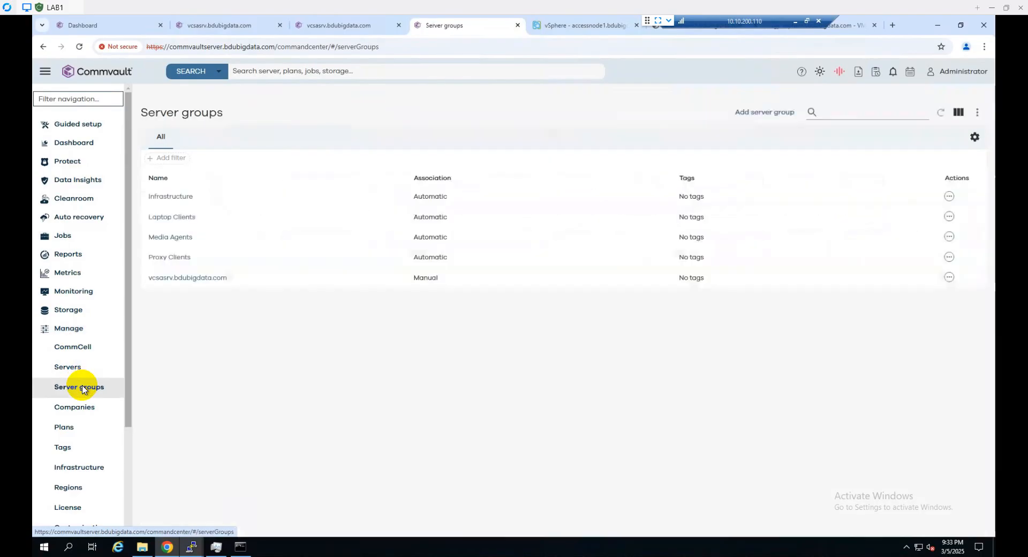
left_click(210, 280)
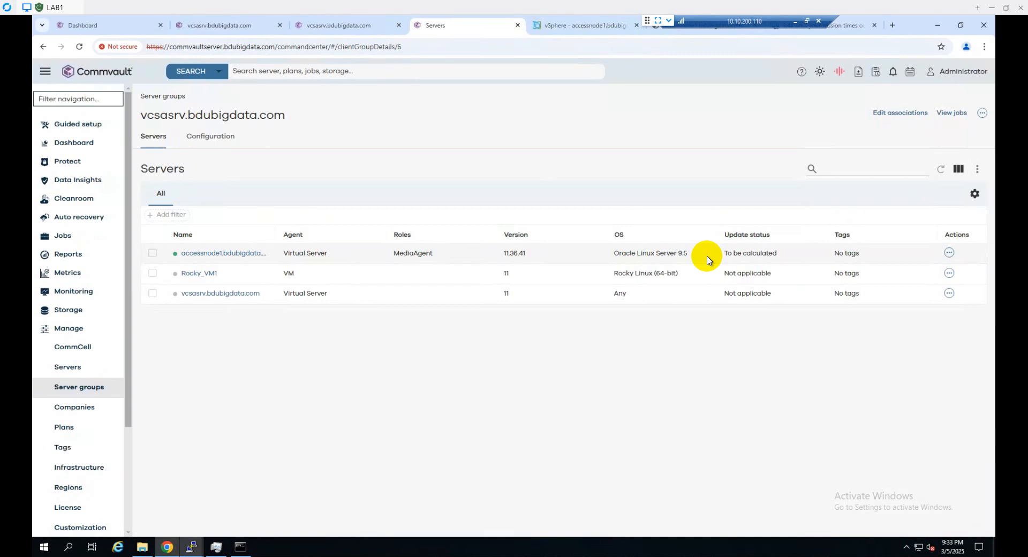
Open the configuration of the vcsasrv.bdubigdata.com VMware hypervisor and check its assigned access nodes.
left_click(68, 162)
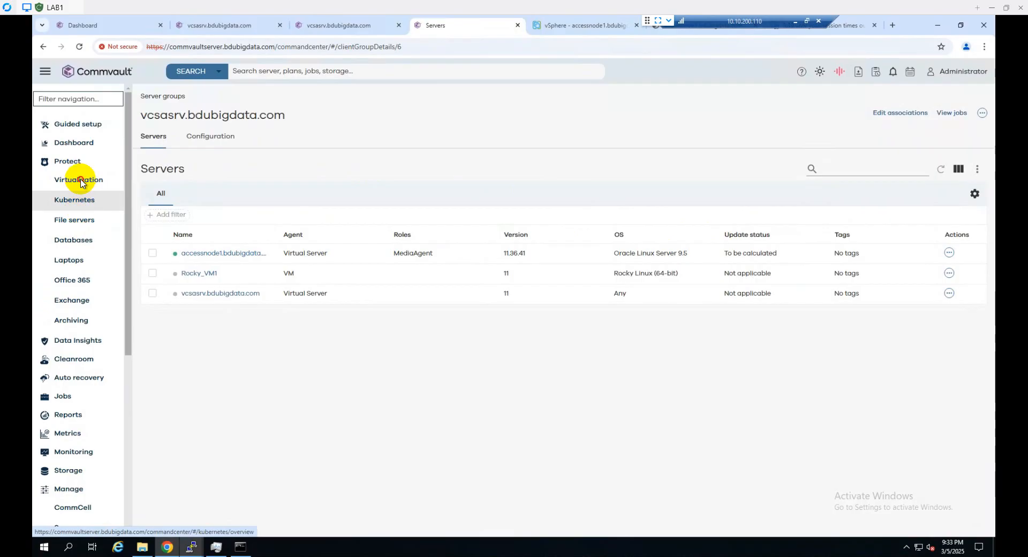
left_click(81, 183)
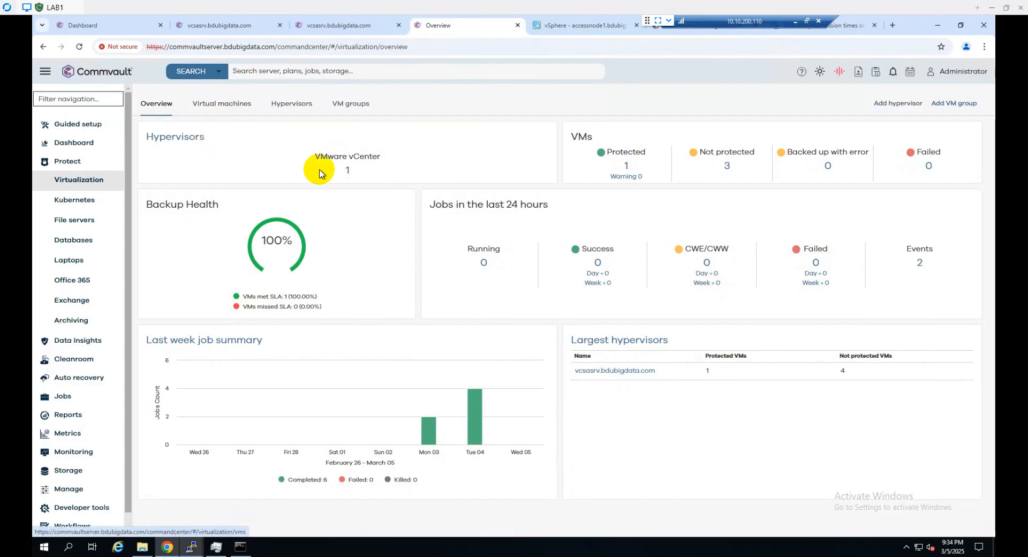
left_click(348, 173)
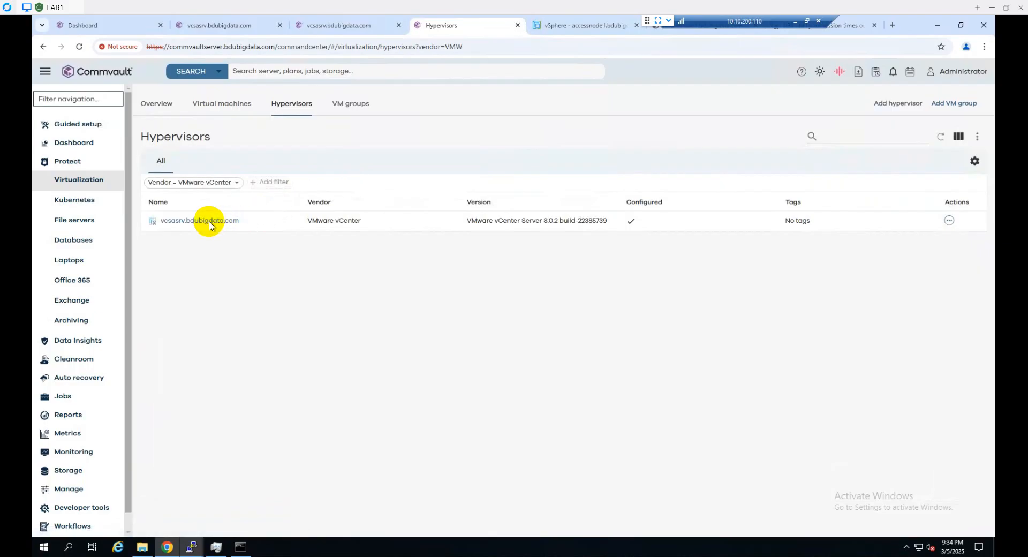
left_click(209, 222)
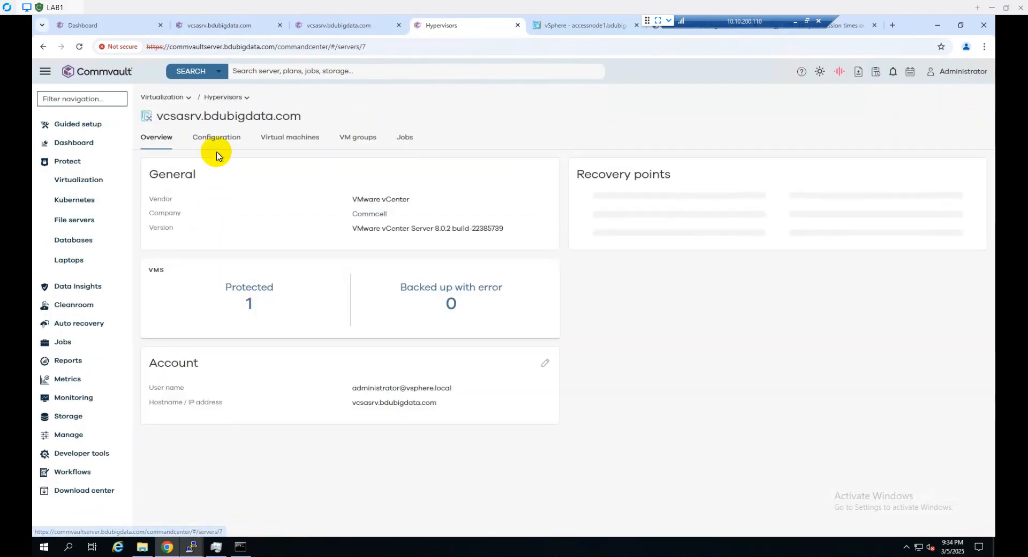
left_click(222, 142)
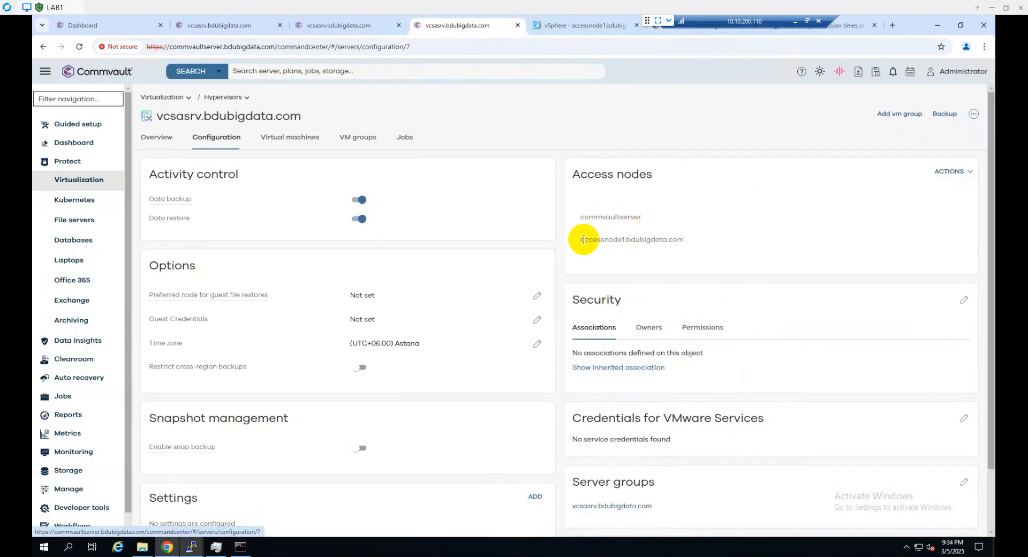
left_click_drag(583, 240, 691, 239)
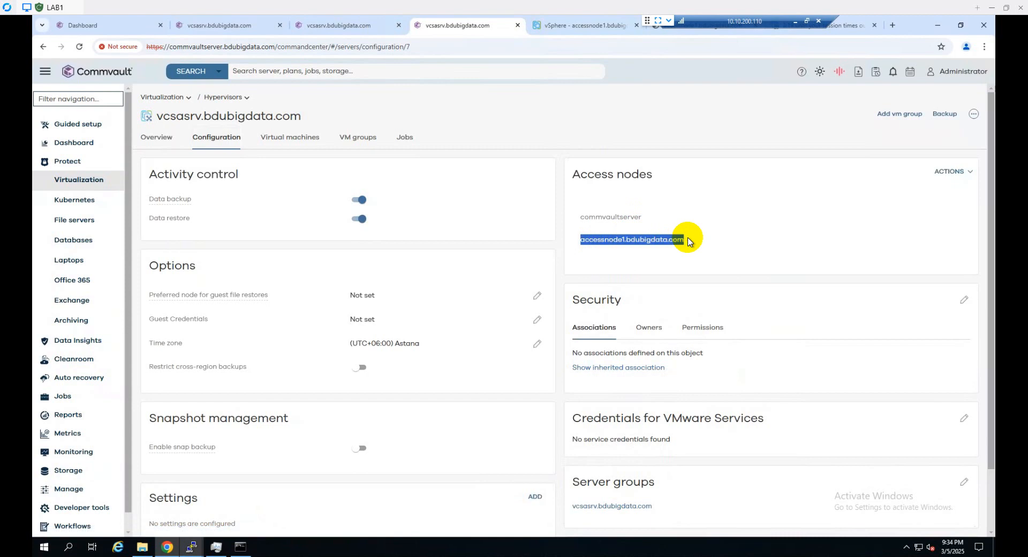
left_click(747, 237)
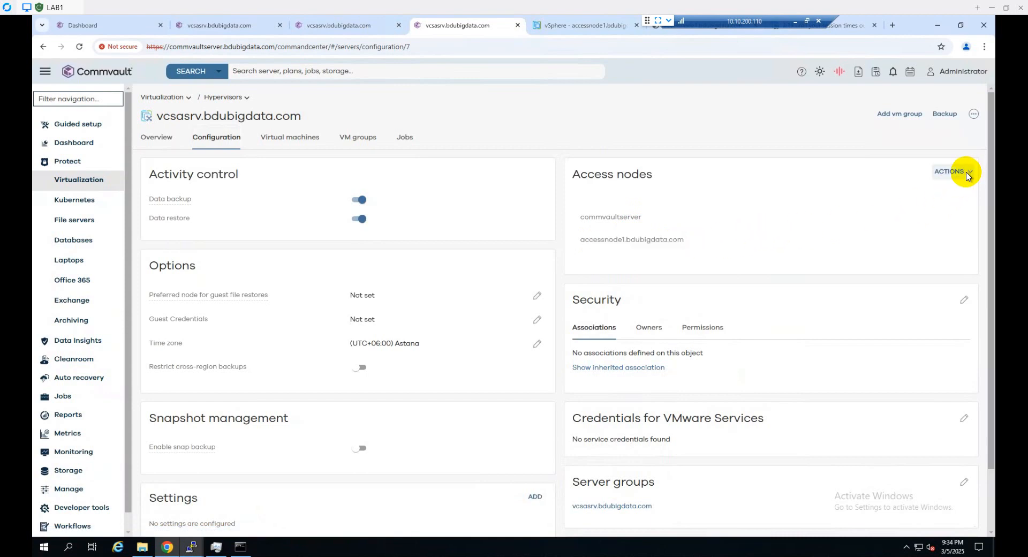
Remove commvaultserver from the hypervisor's access nodes, keeping only accessnode1.bdubigdata.com, and save the change.
left_click(967, 175)
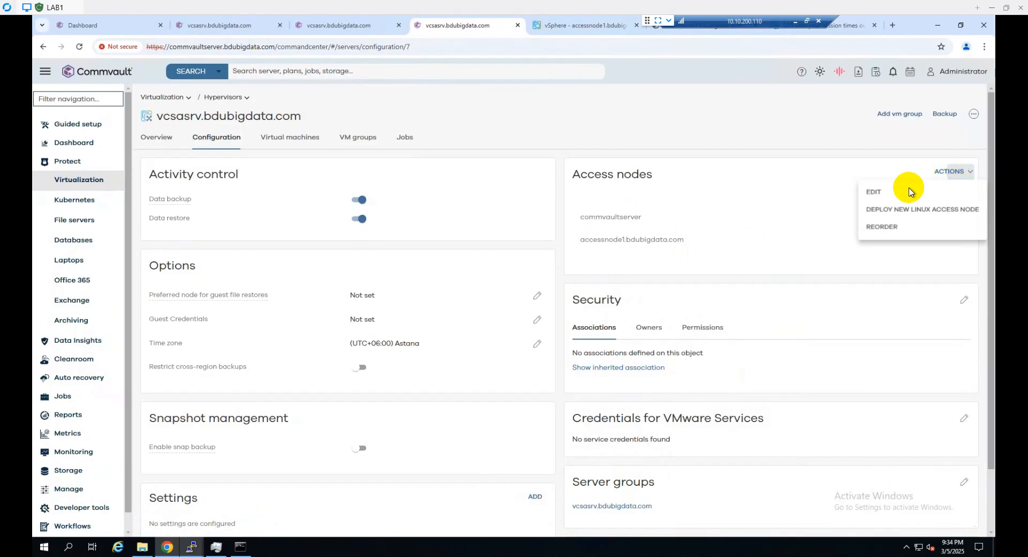
left_click(892, 200)
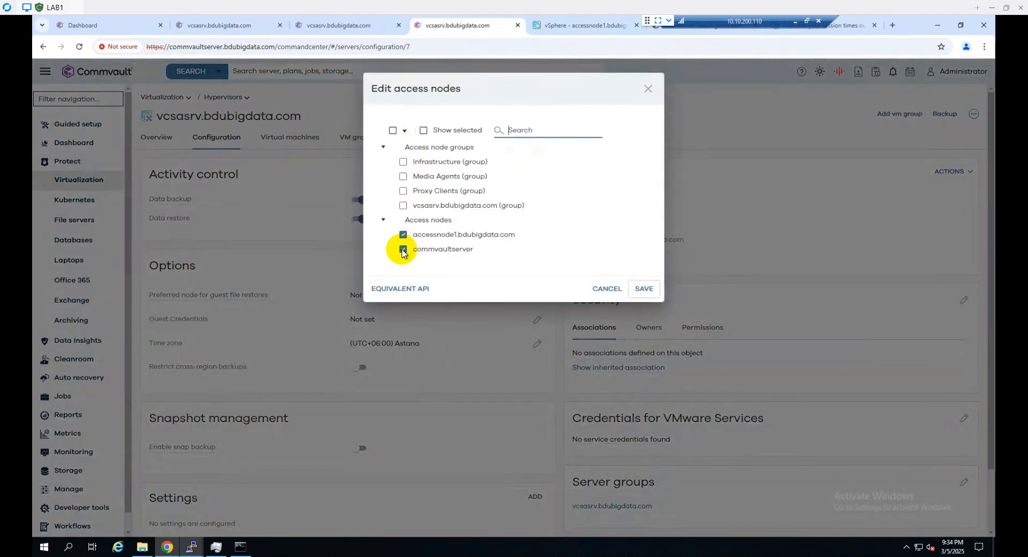
left_click(403, 250)
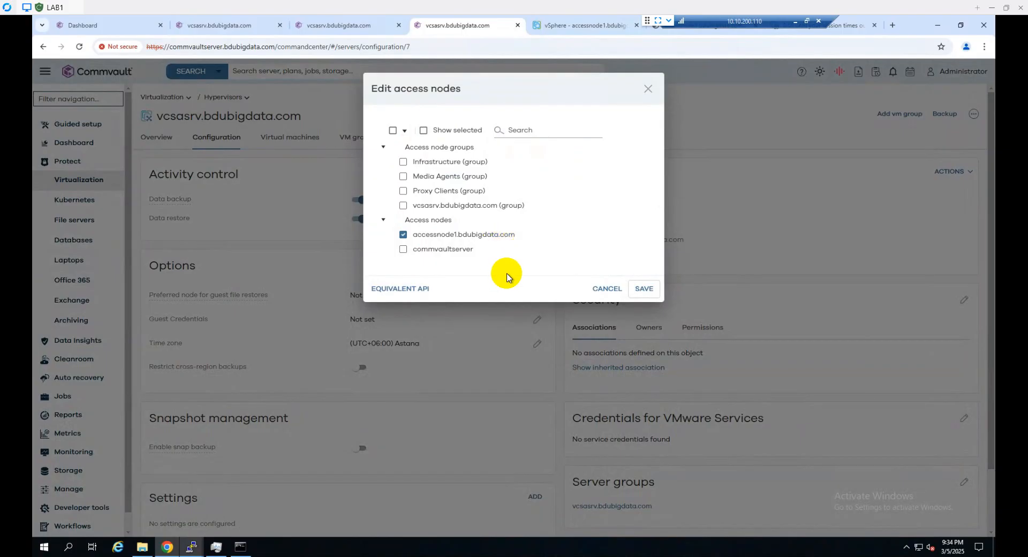
left_click(649, 295)
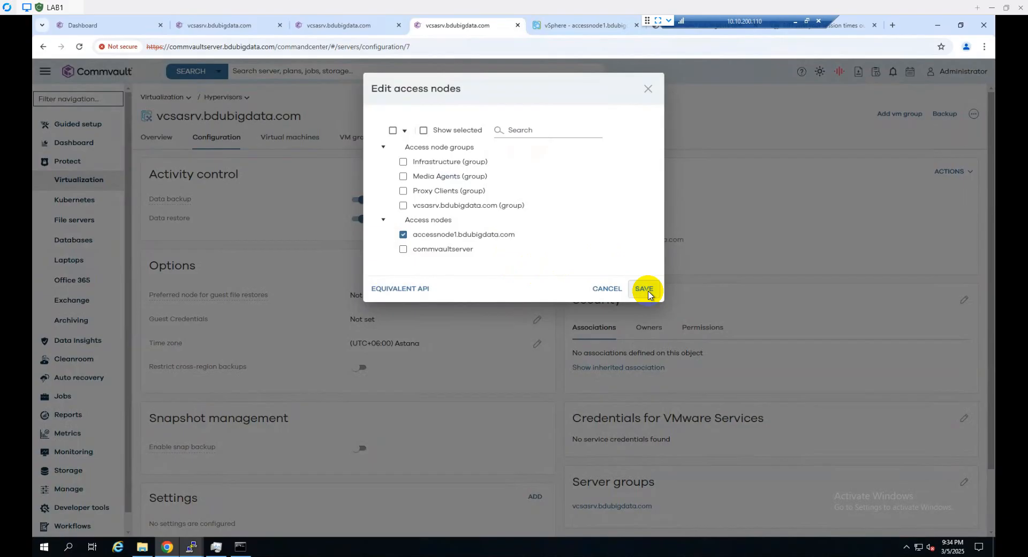
left_click(645, 290)
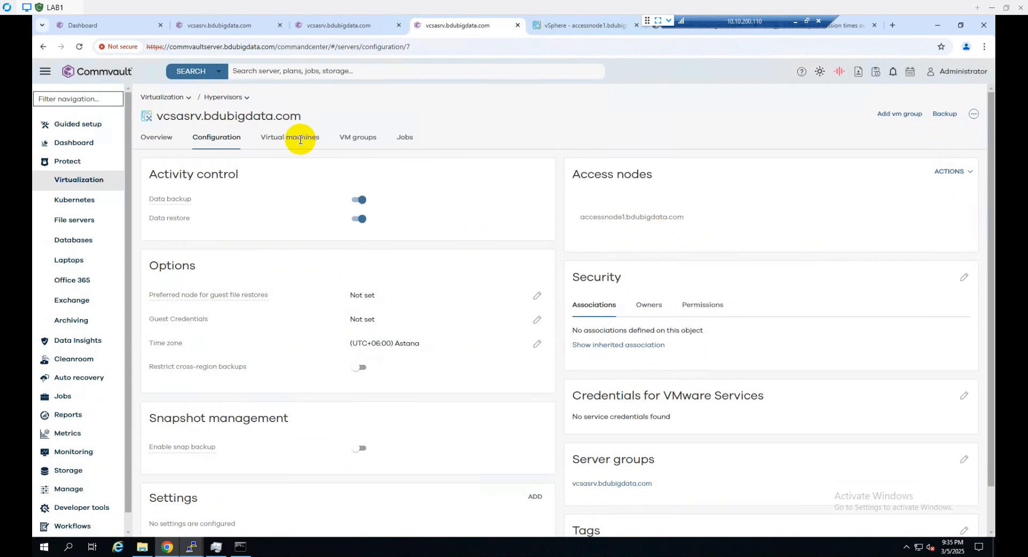
Start a full backup of the hypervisor's TestGroup VM group and open the details of the backup job.
left_click(346, 139)
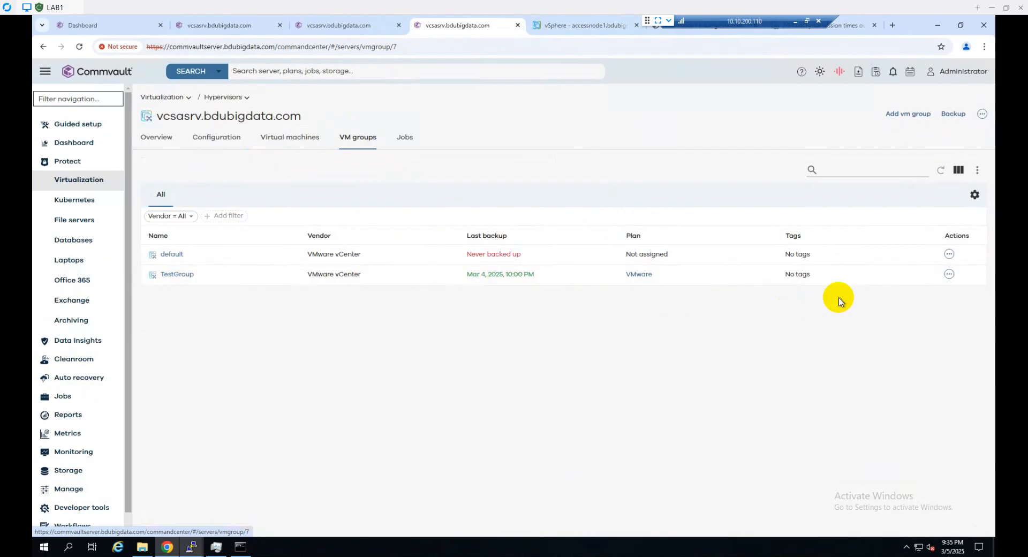
left_click(948, 274)
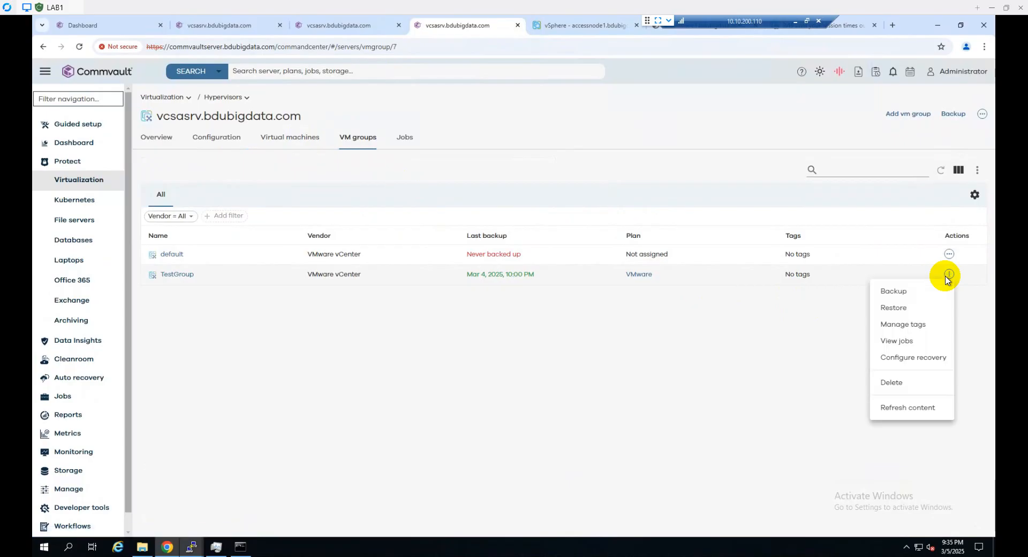
left_click(906, 294)
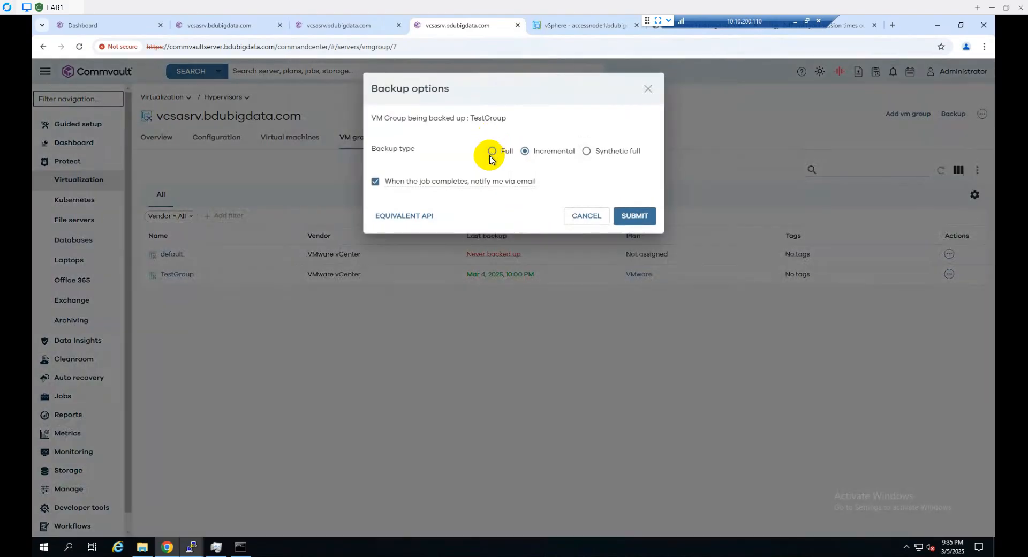
left_click(492, 152)
left_click(375, 182)
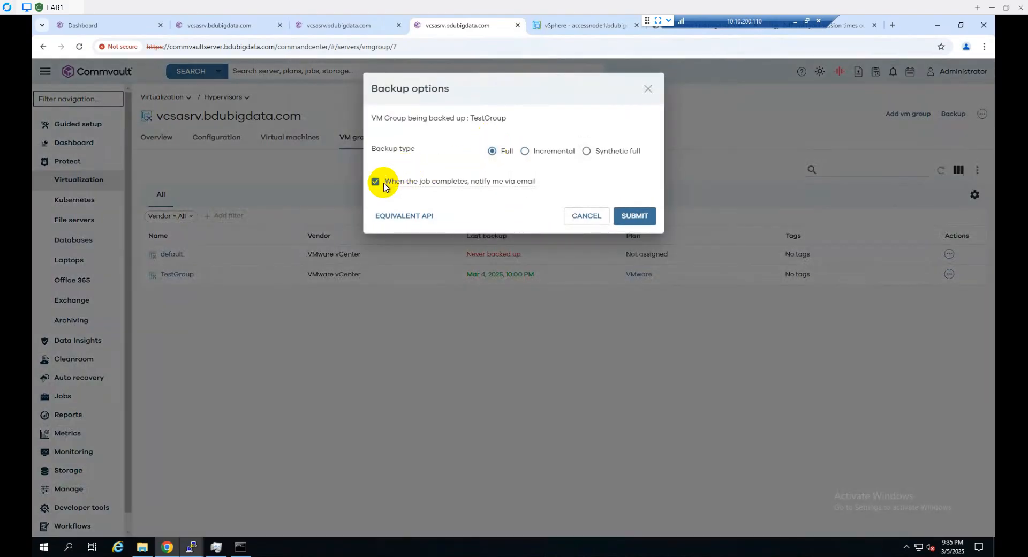
left_click(644, 218)
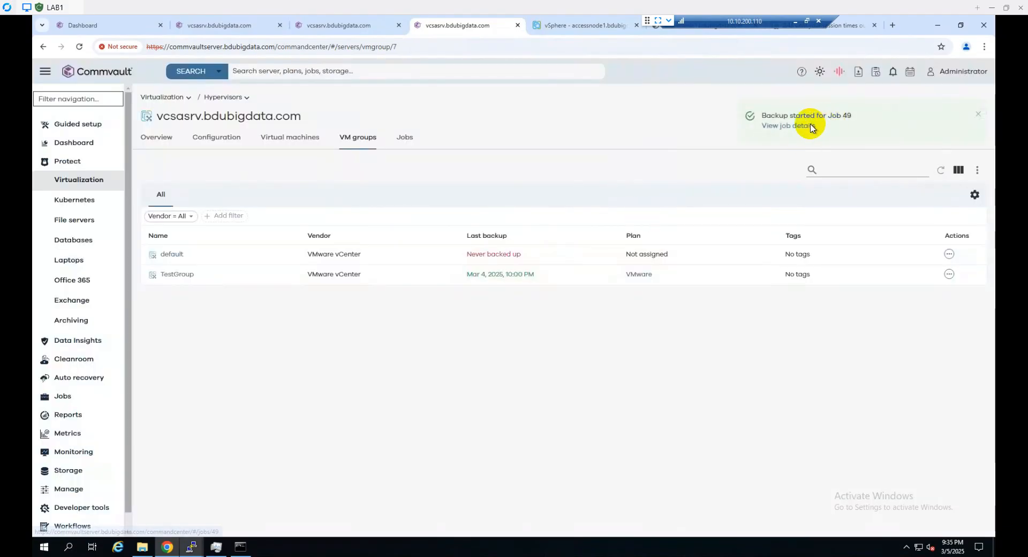
left_click(812, 127)
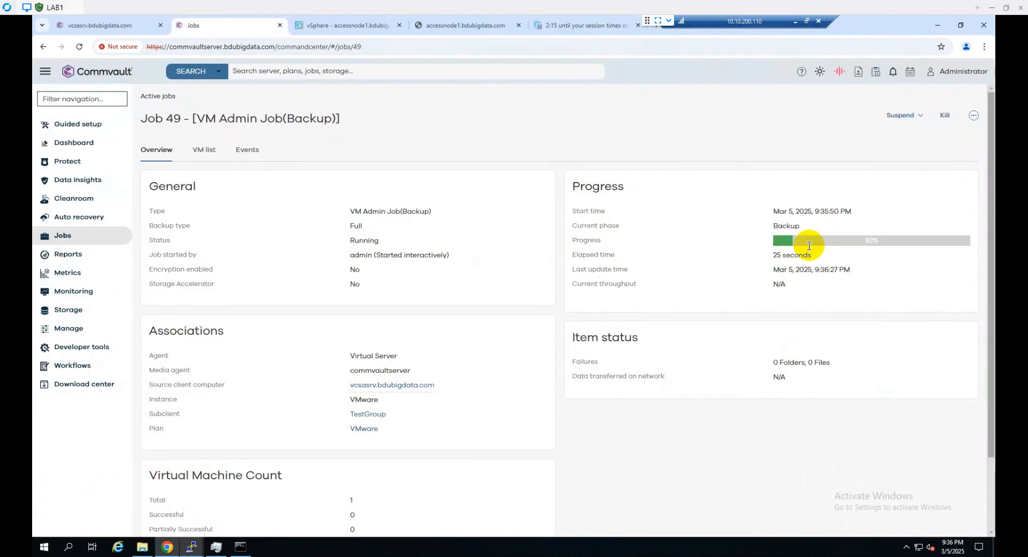
Switch to the vSphere Client and review the recent tasks that the backup job triggers on the virtual machines.
left_click(357, 26)
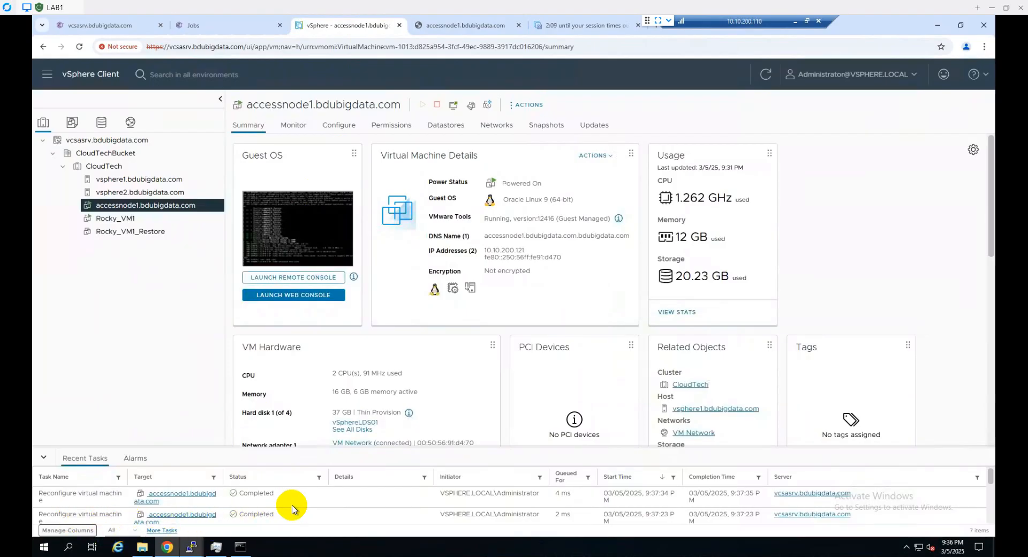
scroll(292, 509, "down", 3)
scroll(293, 510, "up", 4)
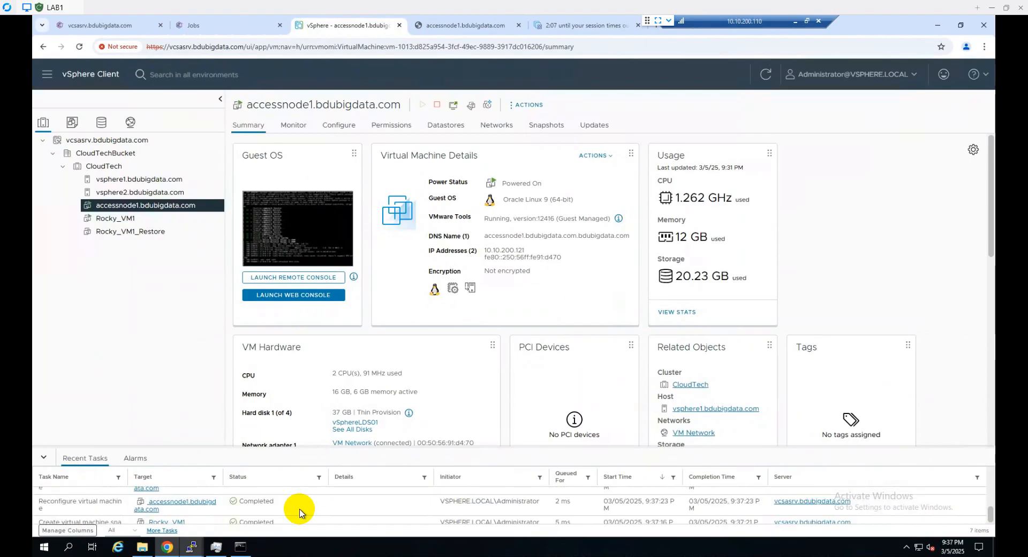
Return to the backup job in Commvault and check its VM list for the access node and transport mode used.
left_click(254, 29)
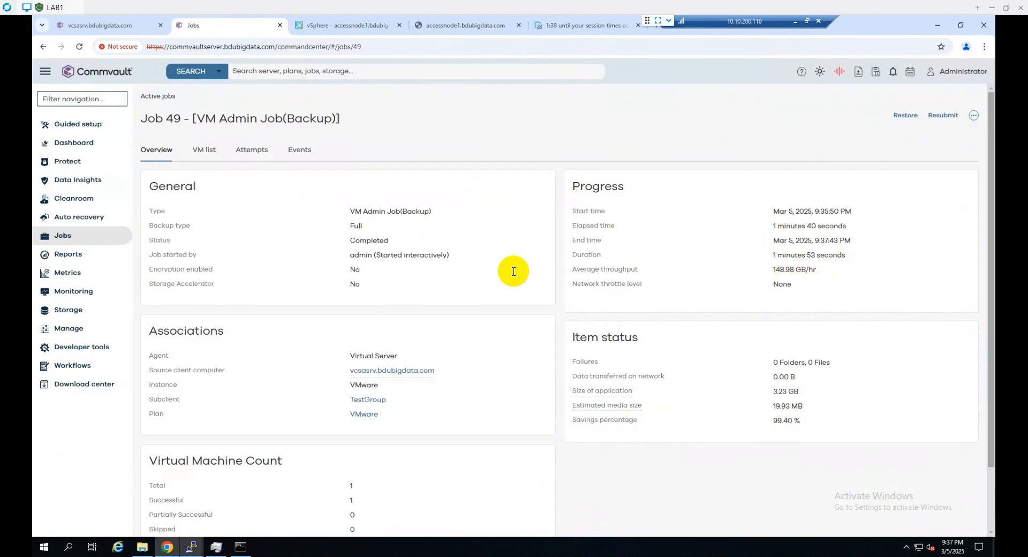
left_click(197, 153)
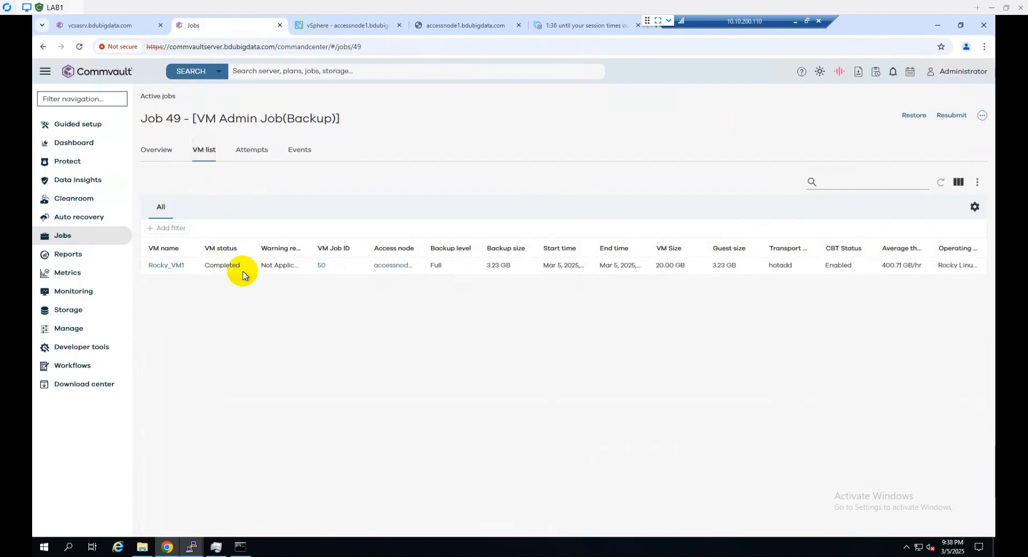